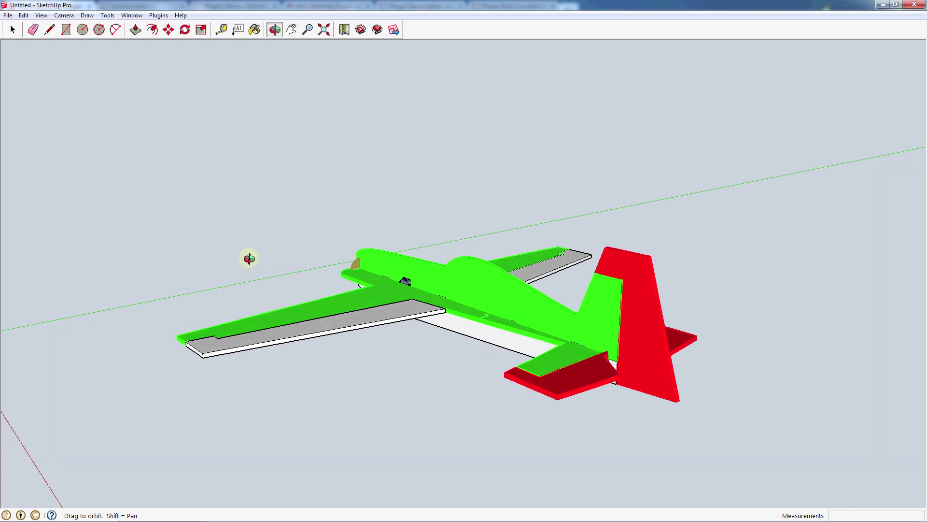
- Examine the finished airplane model from all sides, including the wings, fuselage and tail
middle_drag(599, 282, 545, 354)
middle_drag(340, 271, 622, 228)
middle_drag(372, 346, 310, 310)
middle_drag(517, 265, 387, 262)
middle_drag(518, 266, 328, 279)
middle_drag(607, 283, 279, 305)
middle_drag(576, 279, 346, 289)
middle_drag(582, 266, 464, 290)
middle_drag(546, 313, 334, 255)
middle_drag(525, 266, 334, 286)
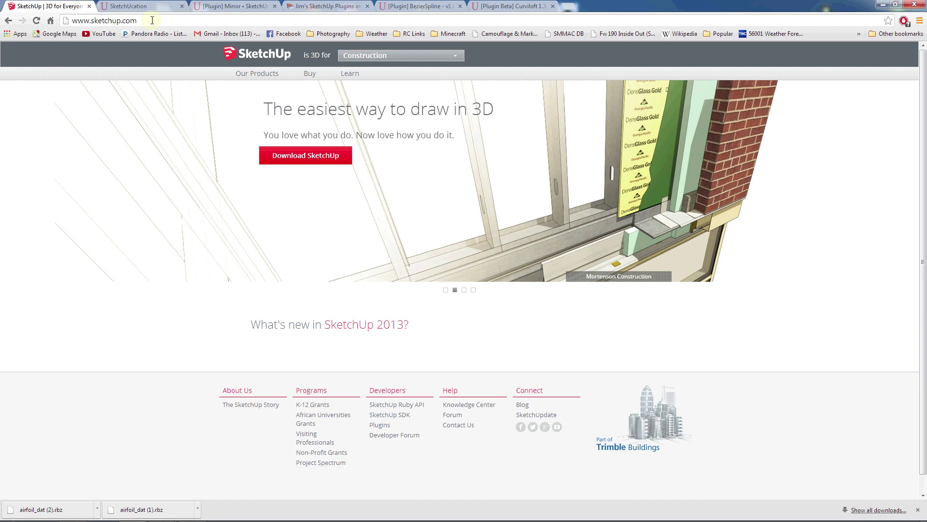
- Switch to the browser, open the SketchUp download page and choose Personal Projects as the intended use
click(134, 21)
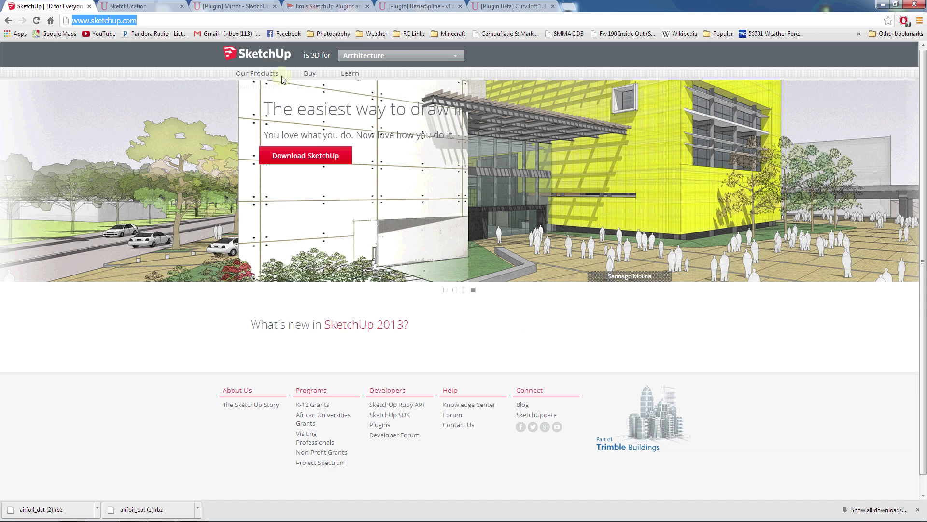
click(293, 157)
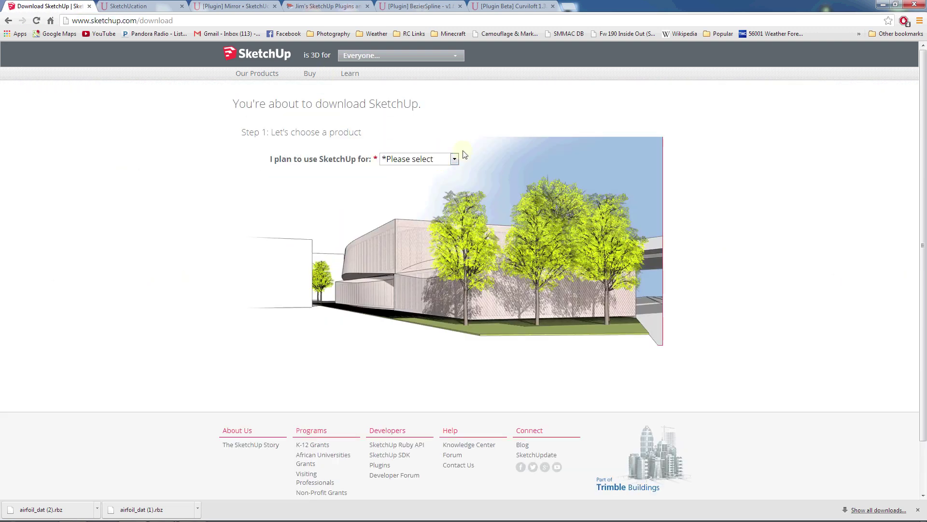
click(450, 162)
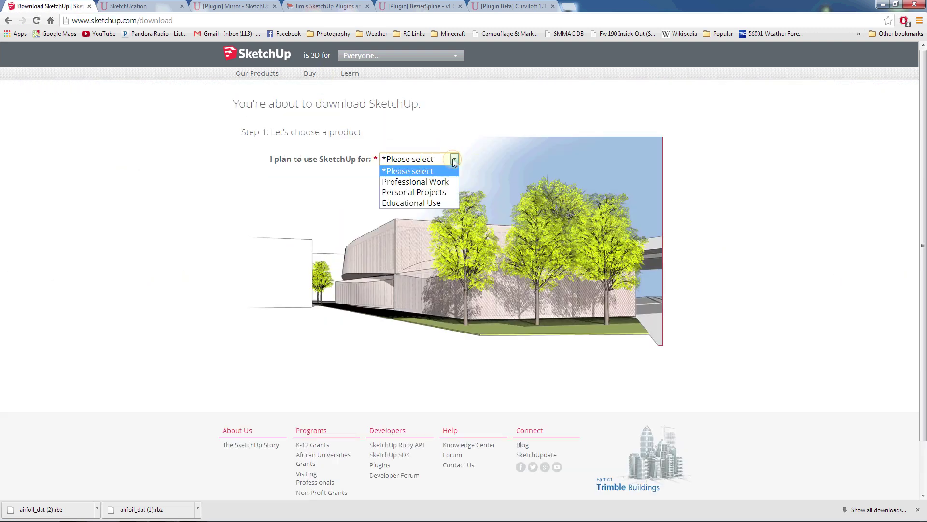
click(441, 193)
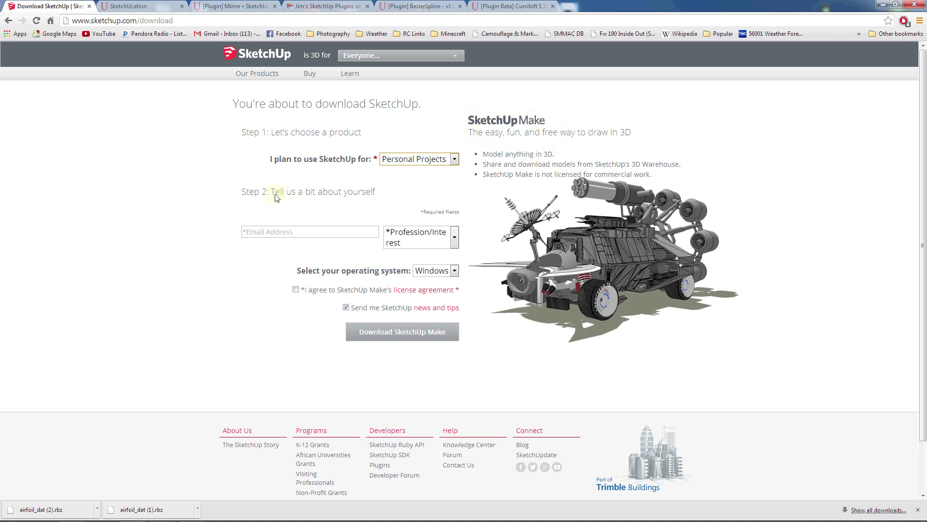
- Review the email, profession and operating system fields of the download form and opt out of SketchUp news and tips
click(273, 234)
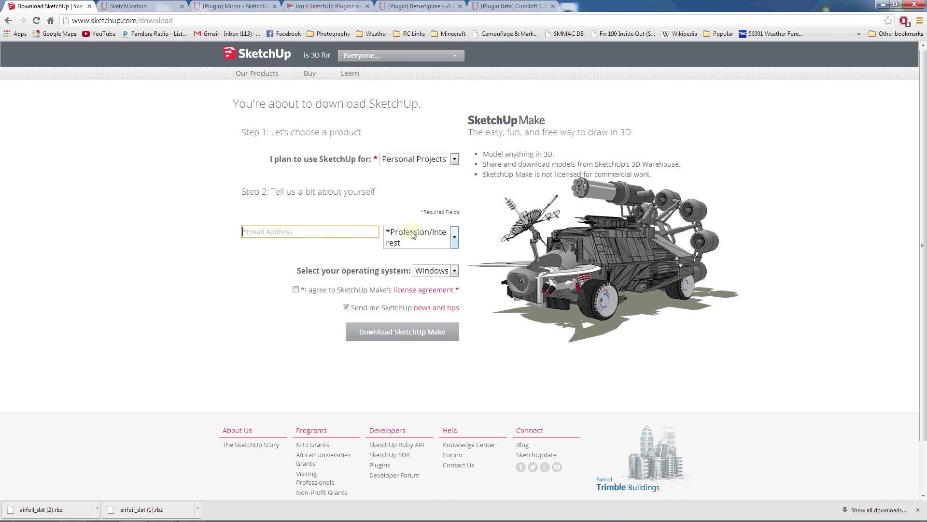
click(453, 237)
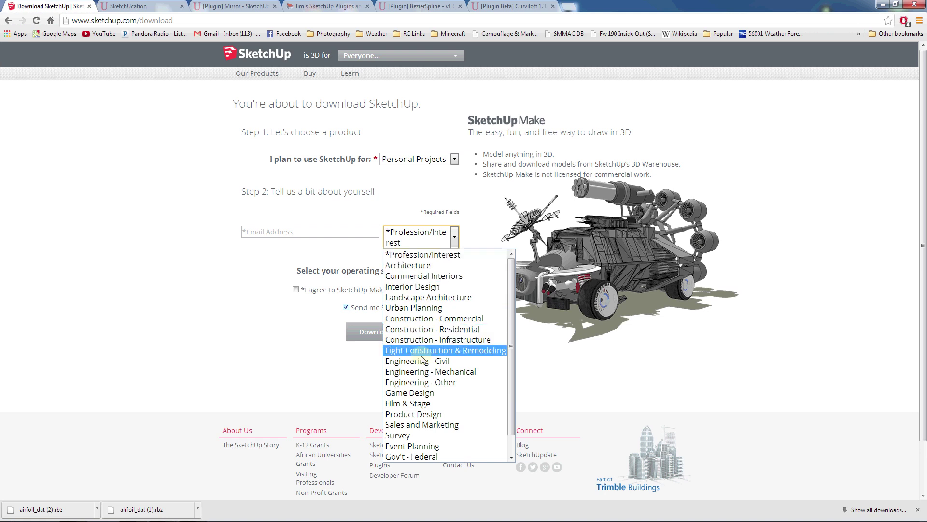
click(318, 337)
click(451, 272)
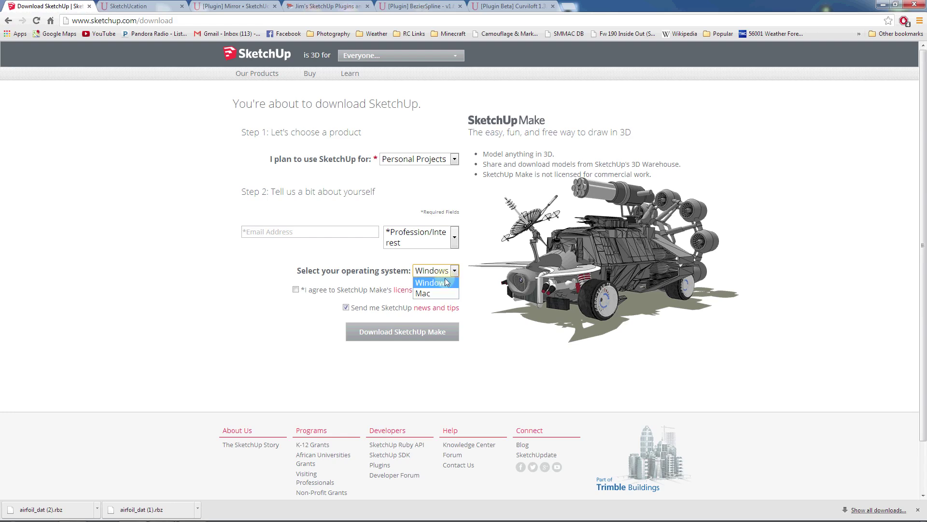
click(274, 316)
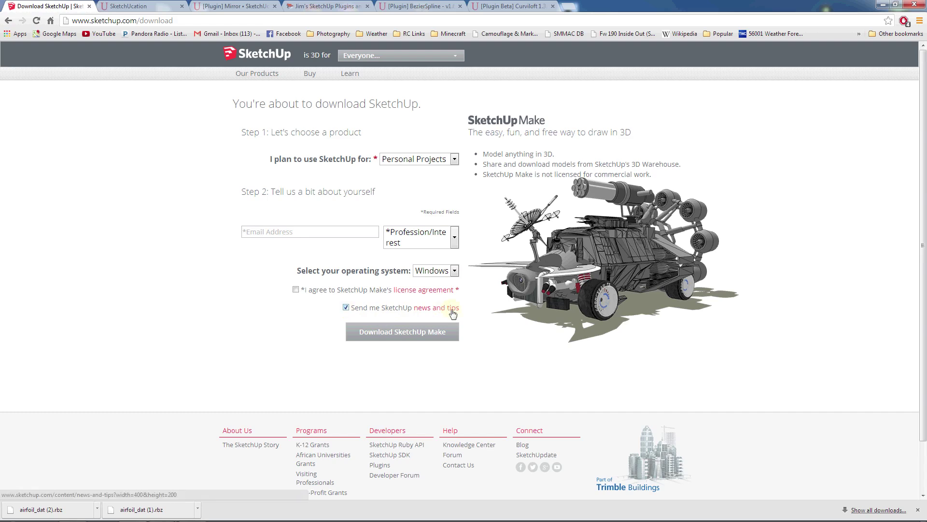
click(346, 308)
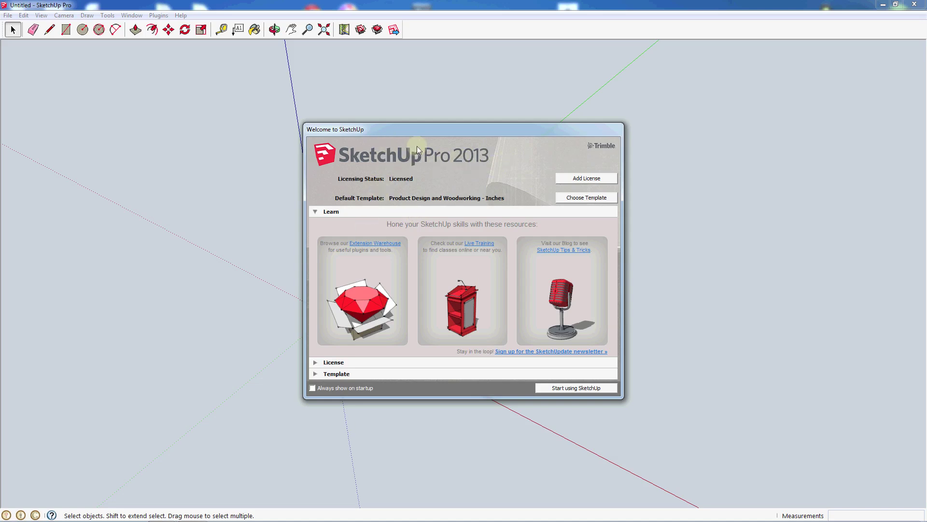
- Examine the available templates and their units in SketchUp's welcome window
click(322, 373)
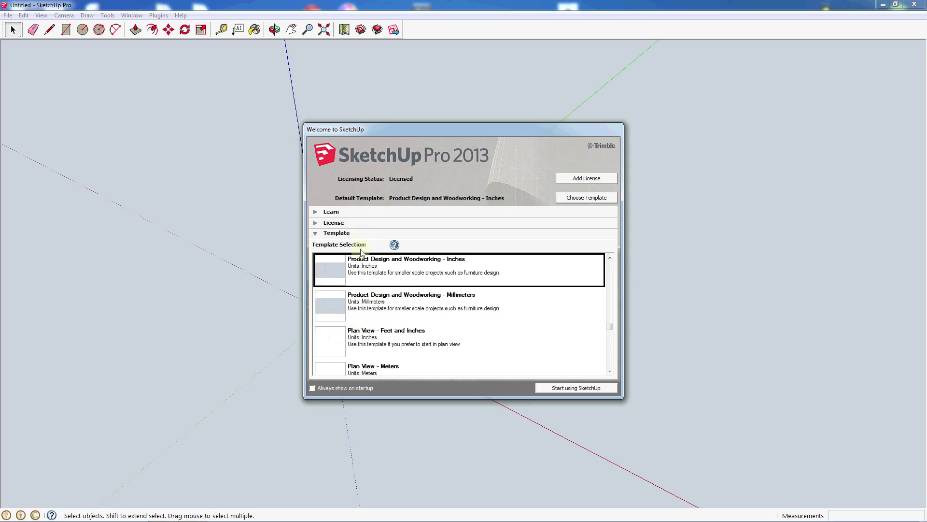
scroll(418, 284, up, 3)
scroll(418, 284, up, 4)
scroll(419, 284, down, 10)
scroll(419, 284, down, 2)
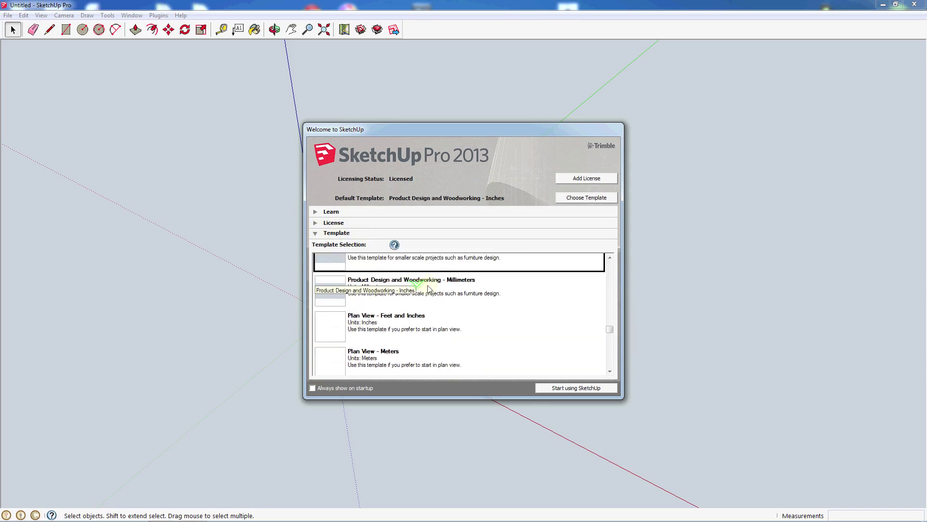
scroll(575, 324, up, 2)
scroll(573, 325, up, 1)
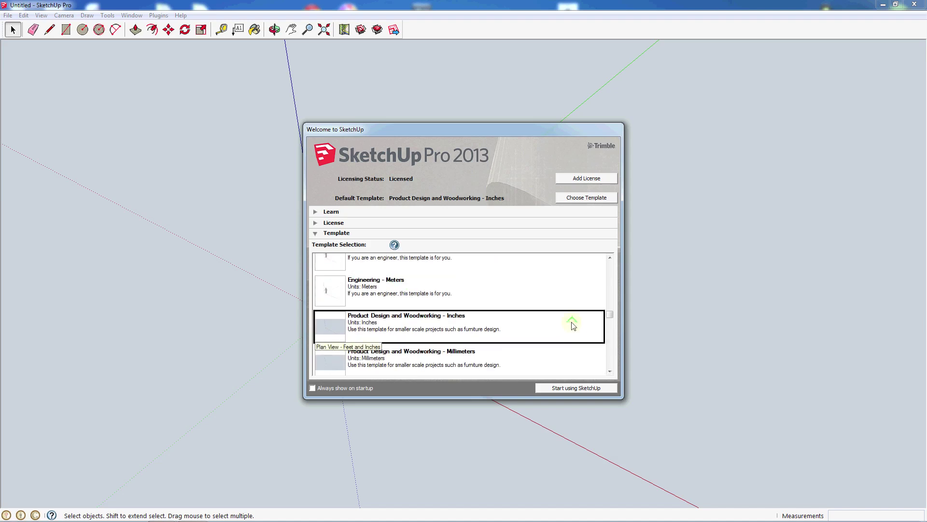
scroll(572, 325, up, 6)
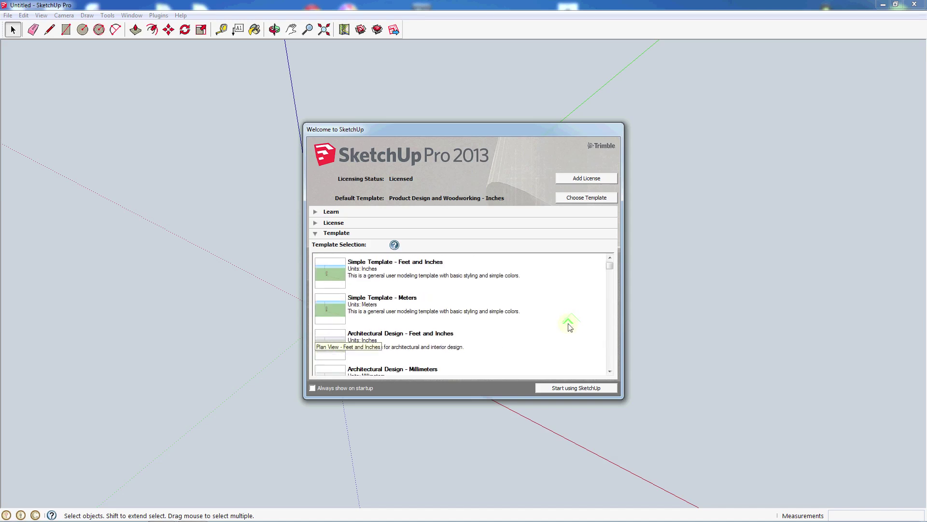
scroll(569, 326, down, 2)
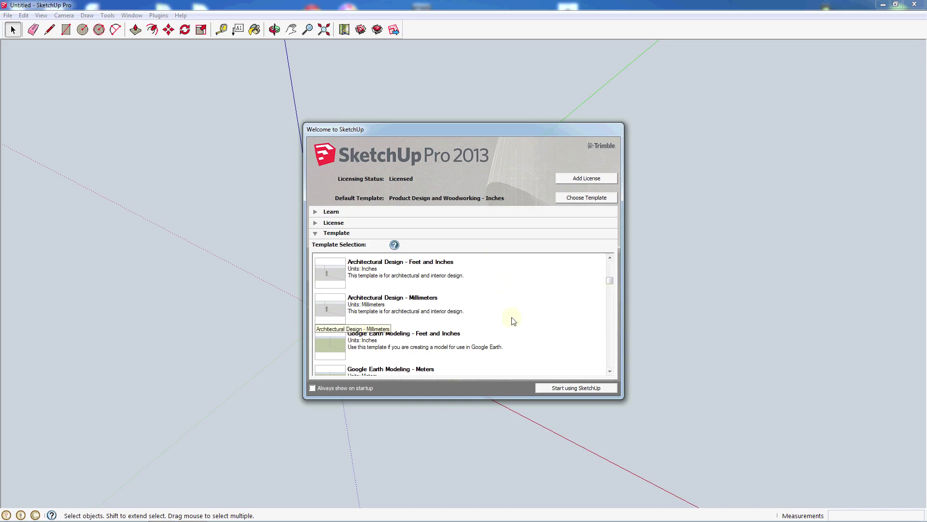
scroll(512, 314, down, 1)
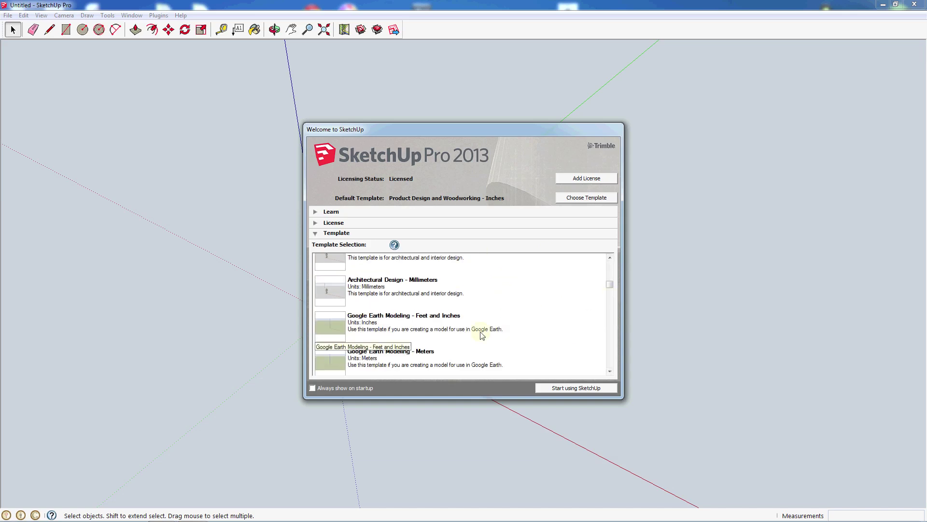
scroll(531, 328, down, 1)
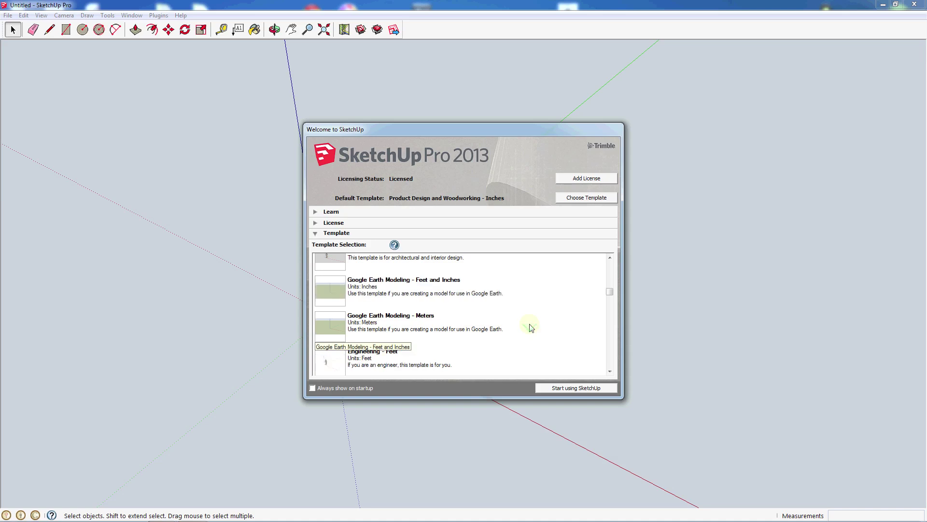
scroll(531, 328, down, 3)
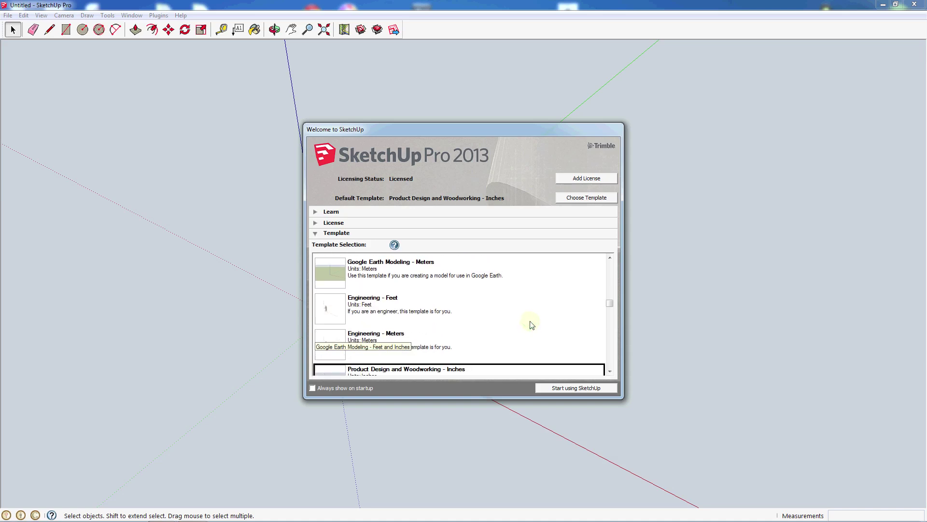
scroll(531, 324, down, 4)
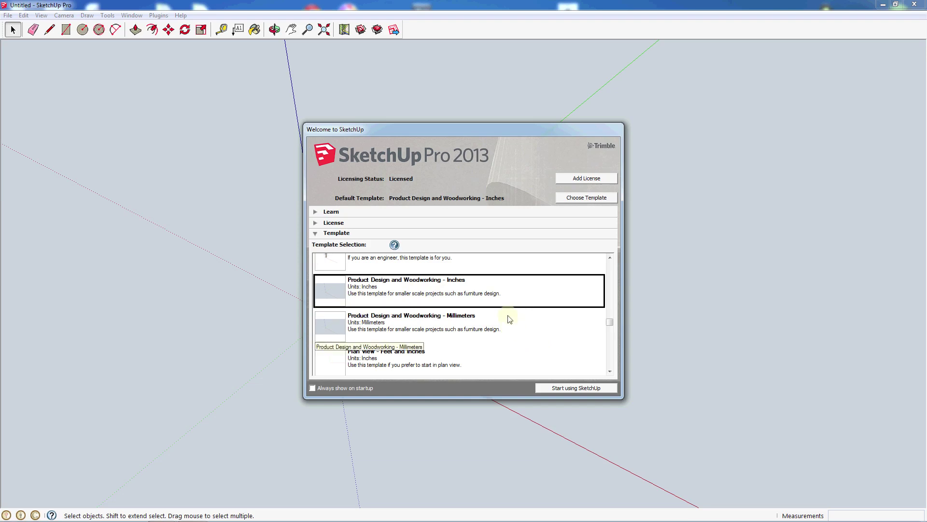
- Choose the Product Design and Woodworking - Inches template and start a modeling session
click(423, 320)
click(425, 297)
click(425, 322)
click(436, 295)
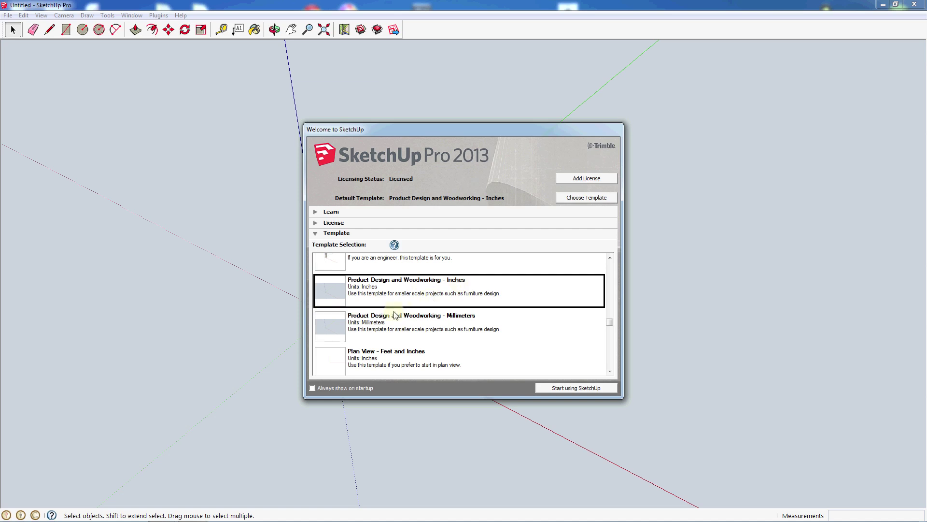
click(311, 389)
click(563, 389)
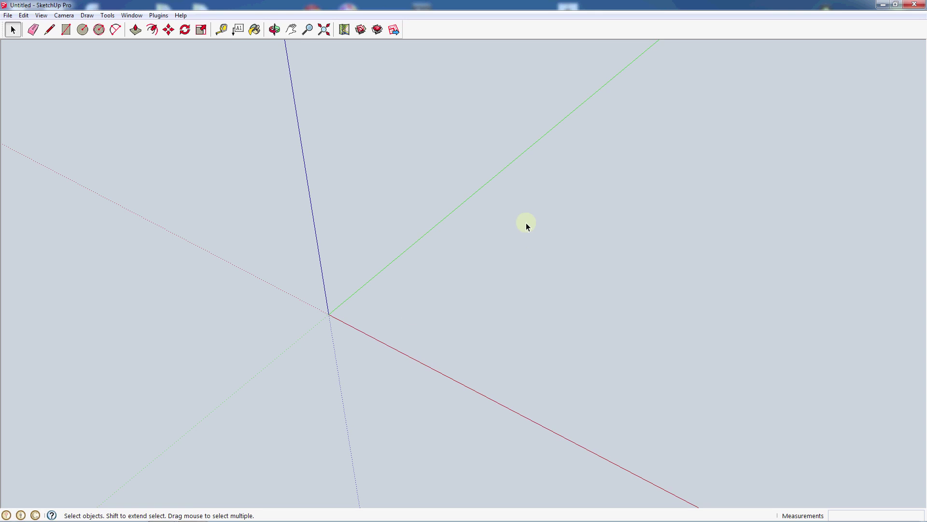
- Reopen the Welcome to SketchUp window, show its template list and return to the empty model
click(179, 16)
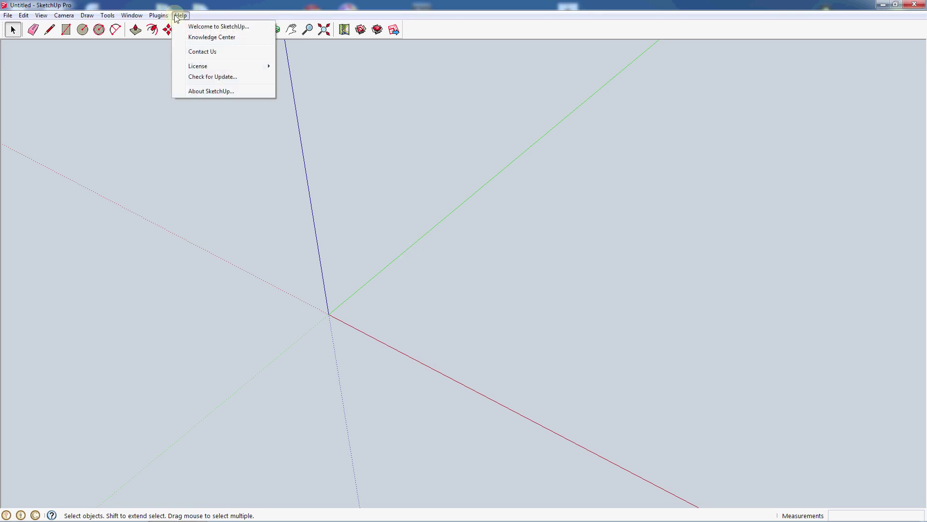
click(200, 27)
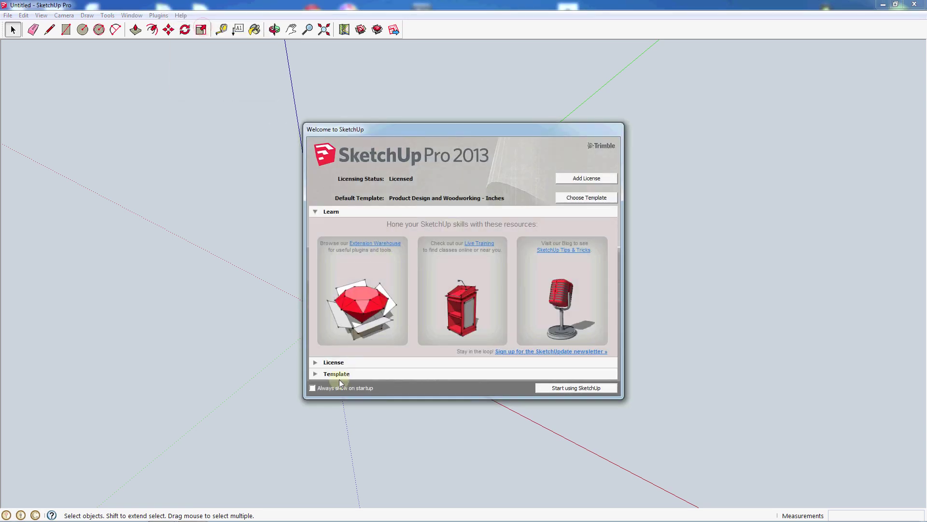
click(328, 375)
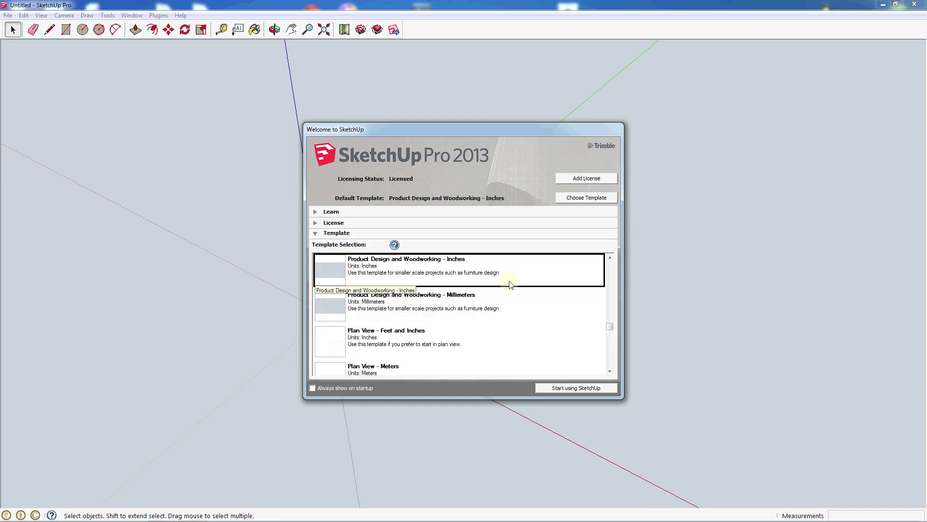
click(578, 388)
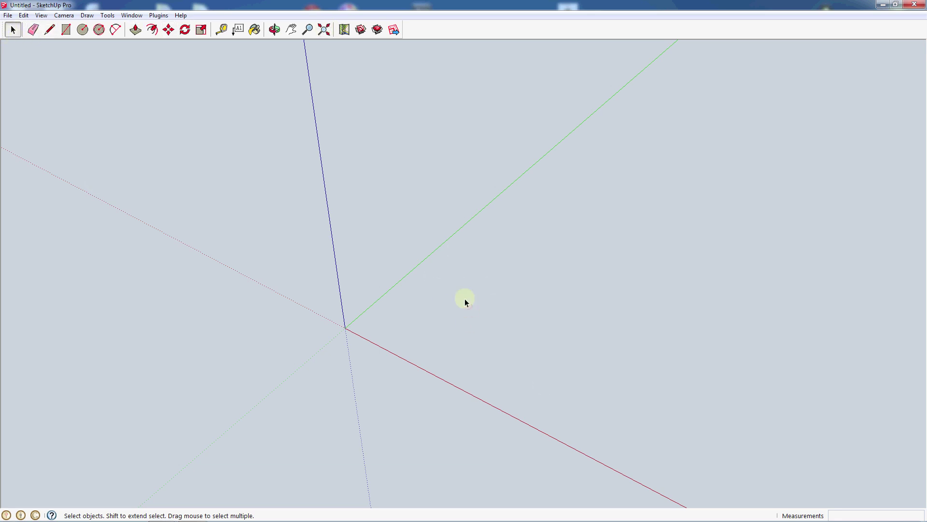
drag(451, 286, 604, 360)
drag(605, 257, 426, 341)
drag(426, 344, 426, 342)
drag(426, 251, 654, 372)
drag(636, 239, 412, 357)
click(34, 31)
click(495, 314)
click(498, 274)
click(437, 281)
click(422, 299)
click(537, 393)
click(484, 286)
click(466, 269)
click(495, 288)
click(550, 273)
click(530, 318)
click(510, 323)
click(507, 304)
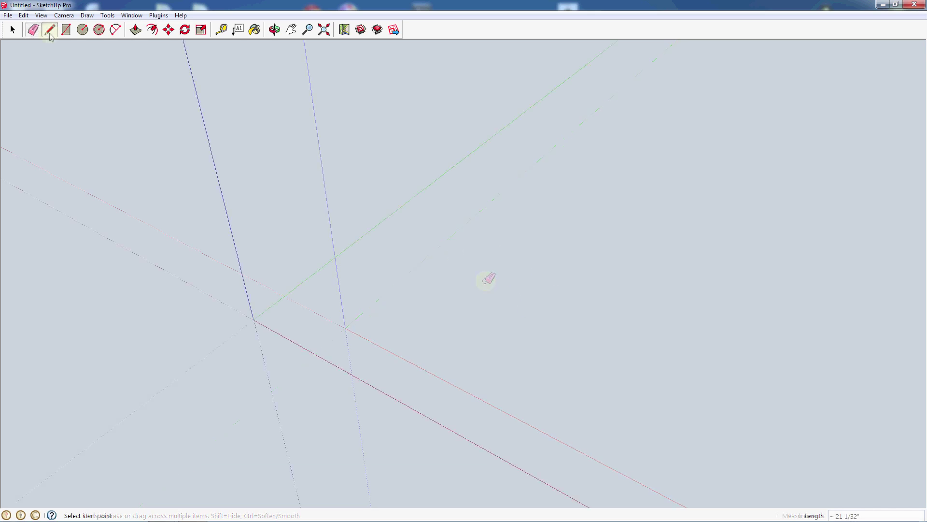
- Draw a zigzag of three connected lines near the origin with the Line tool, making the last segment 10" long
click(50, 31)
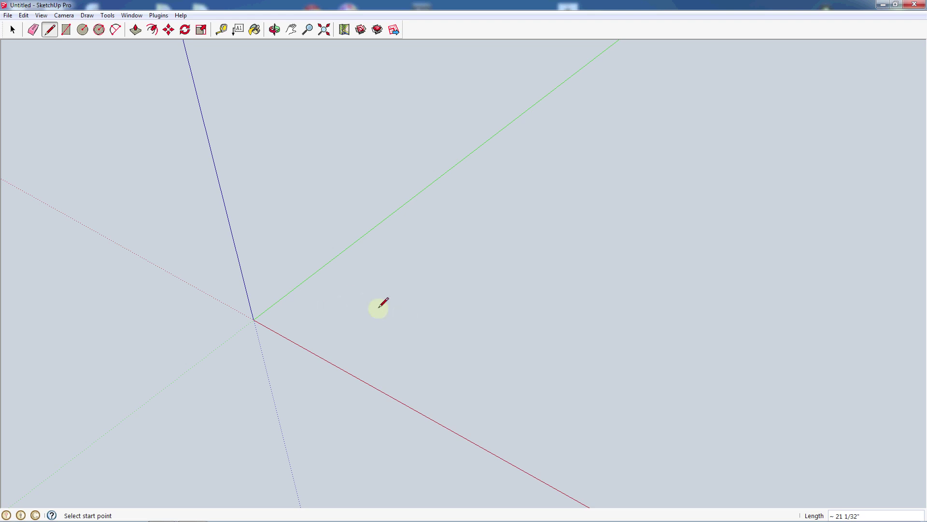
click(341, 299)
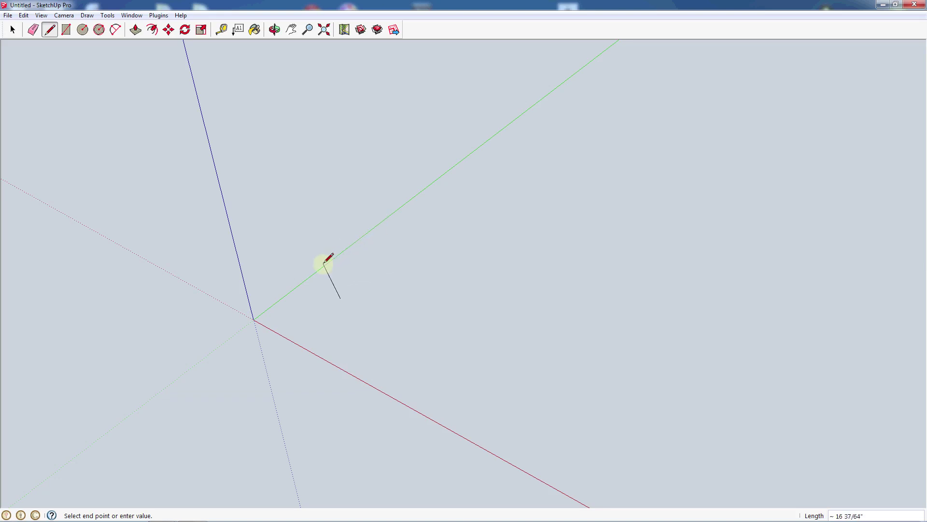
click(450, 354)
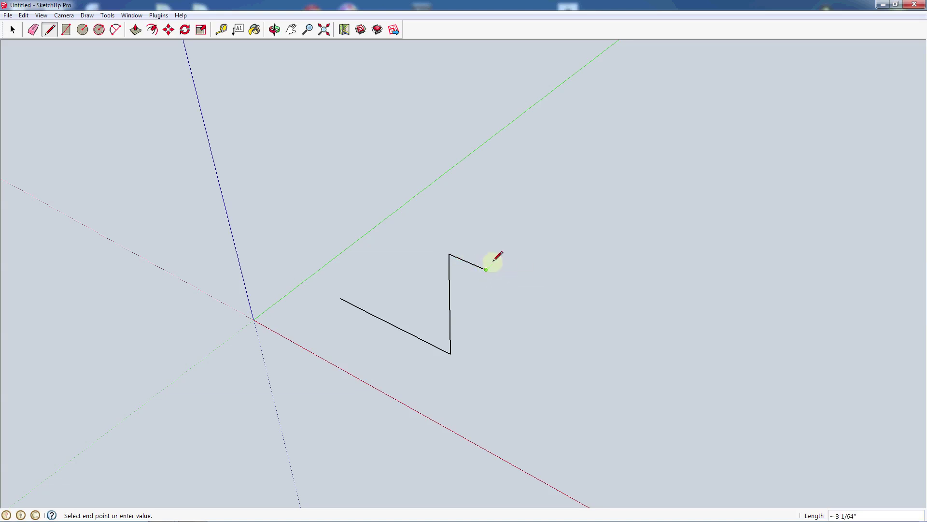
key(Escape)
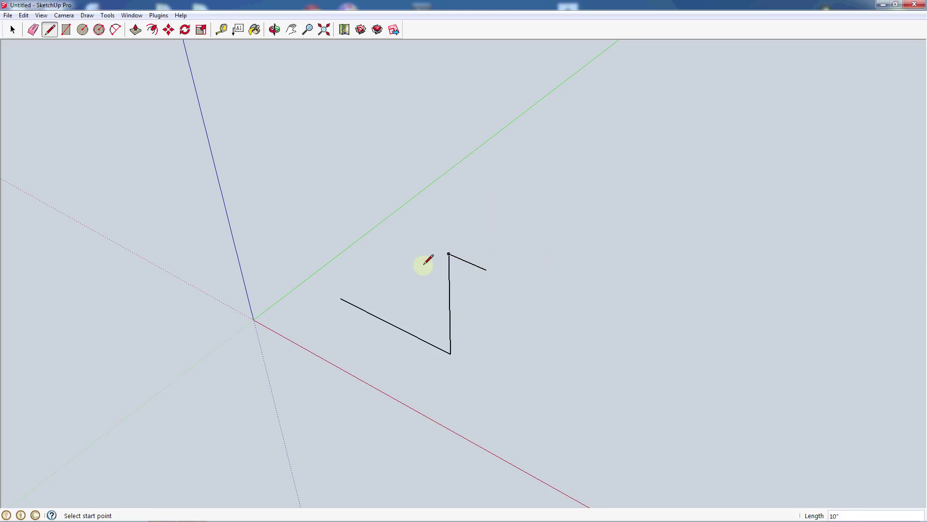
- Draw an open outline of four connected lines beside the zigzag and end the line chain
click(577, 255)
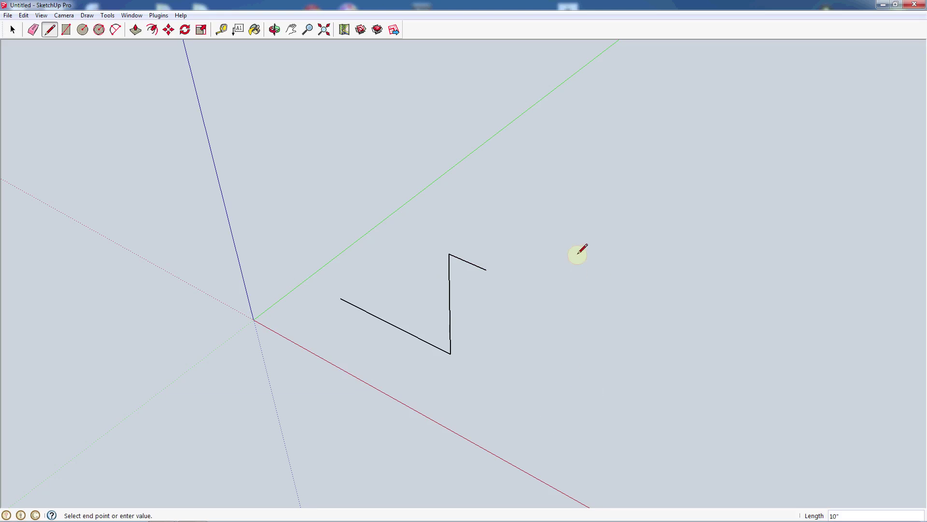
click(550, 325)
click(567, 333)
click(601, 264)
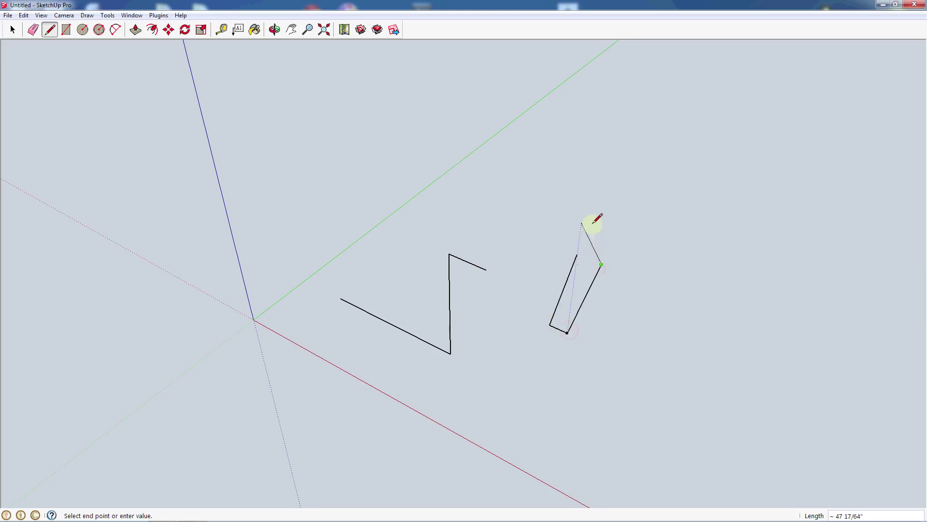
key(Escape)
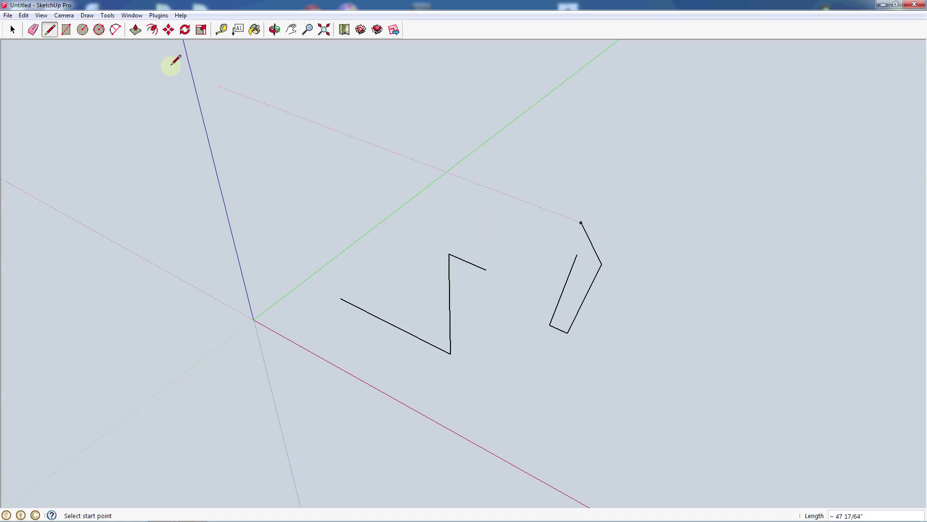
- Select the long edge and then the short lower edge of the open four-line outline
click(13, 30)
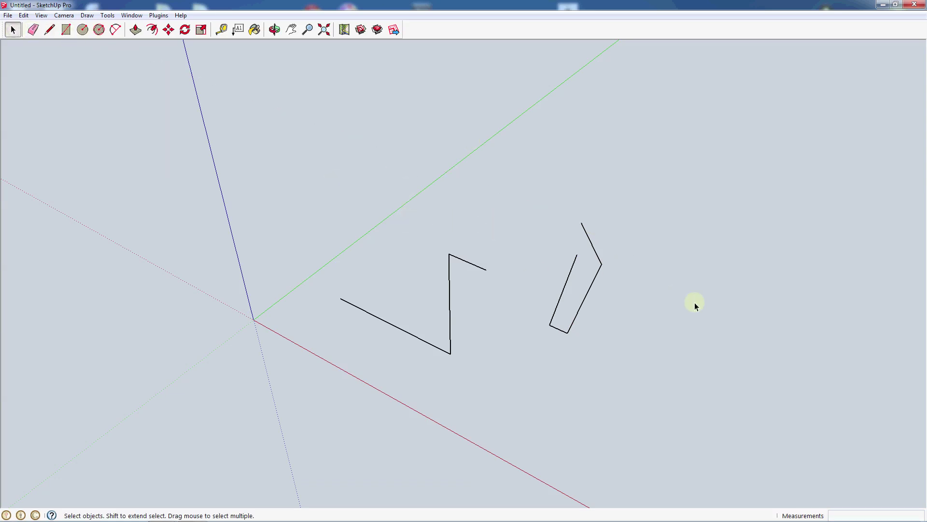
click(580, 306)
click(559, 329)
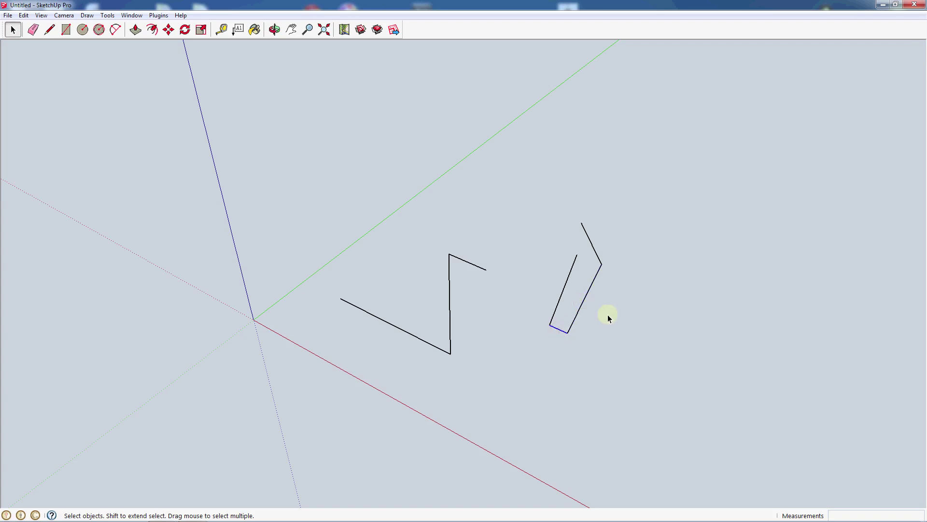
- Select single edges of the open outline and the zigzag in turn, adding edges to and removing them from the selection
click(595, 251)
click(566, 284)
click(464, 261)
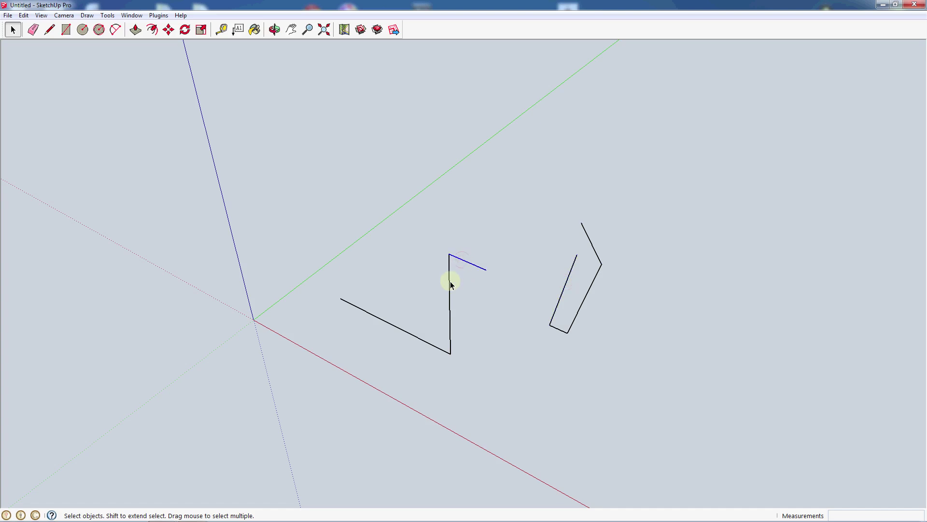
click(450, 286)
shift+click(450, 302)
ctrl+shift+click(472, 276)
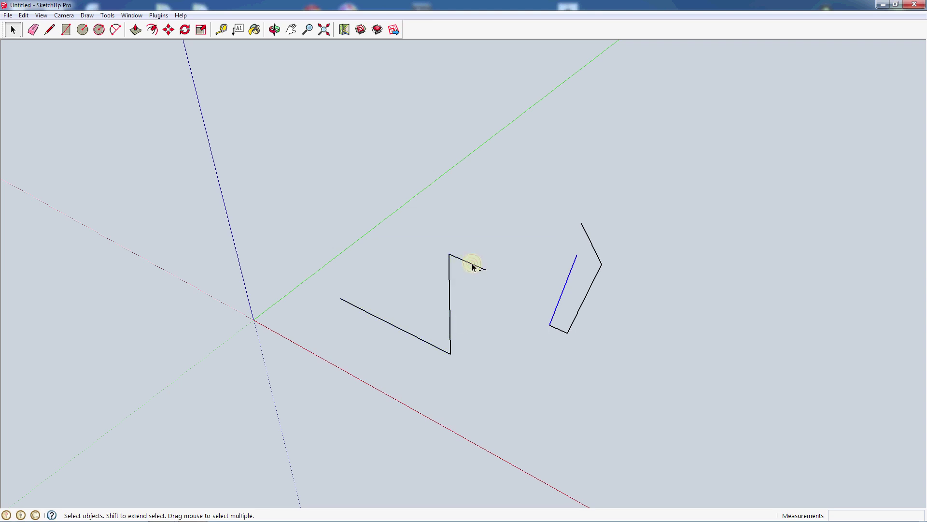
- Clear the selection and practise window selections around the open four-line outline, followed by crossing selections over its edges
click(398, 195)
drag(518, 199, 694, 349)
drag(523, 210, 655, 344)
drag(564, 236, 628, 286)
drag(630, 264, 642, 287)
drag(539, 200, 625, 280)
drag(614, 206, 553, 290)
drag(610, 209, 561, 275)
mouse_move(99, 515)
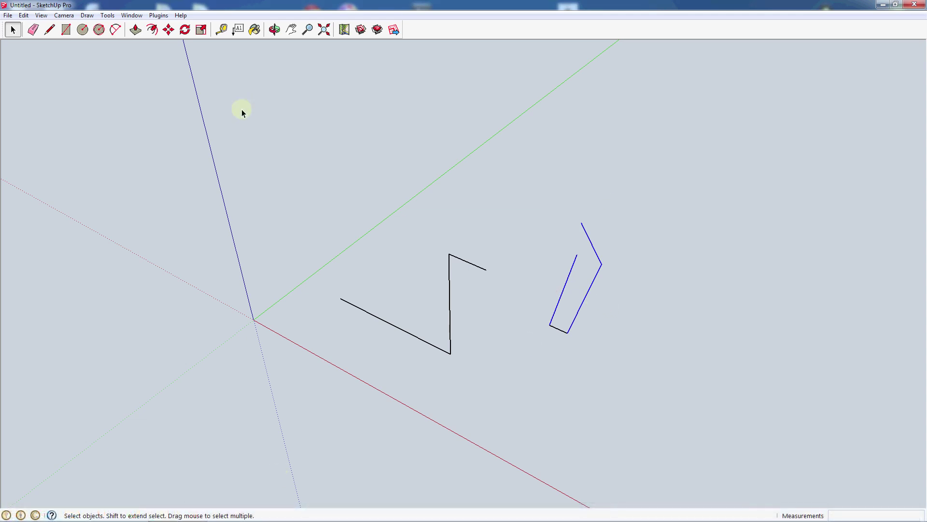
- Erase the two long edges of the open four-line outline with the Eraser
click(578, 261)
click(32, 31)
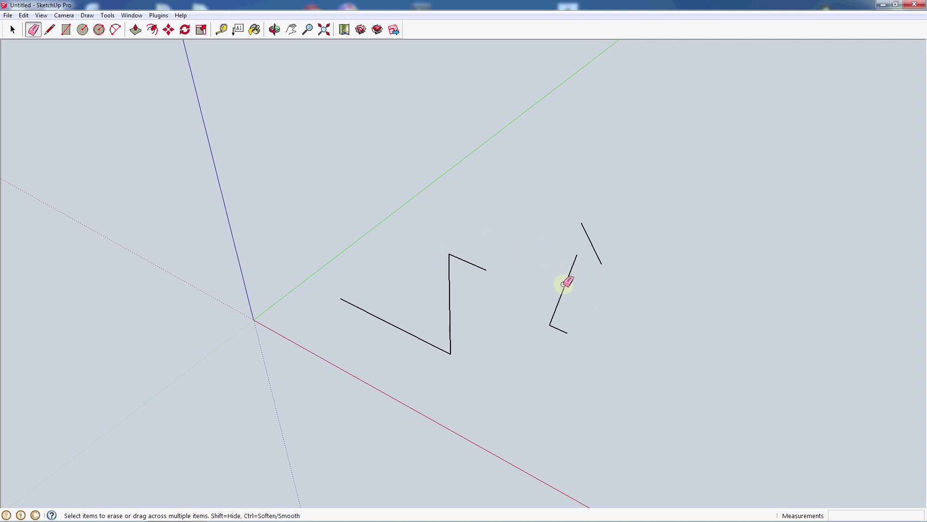
click(576, 284)
- Try erasing the whole zigzag in one Eraser stroke, undo it, and try erasing its three lines one at a time
drag(481, 240, 415, 360)
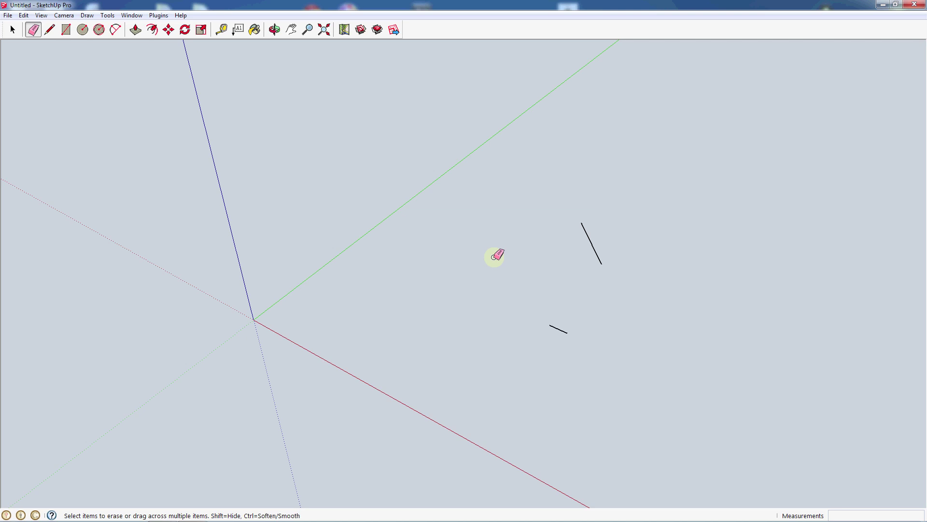
key(alt+BackSpace)
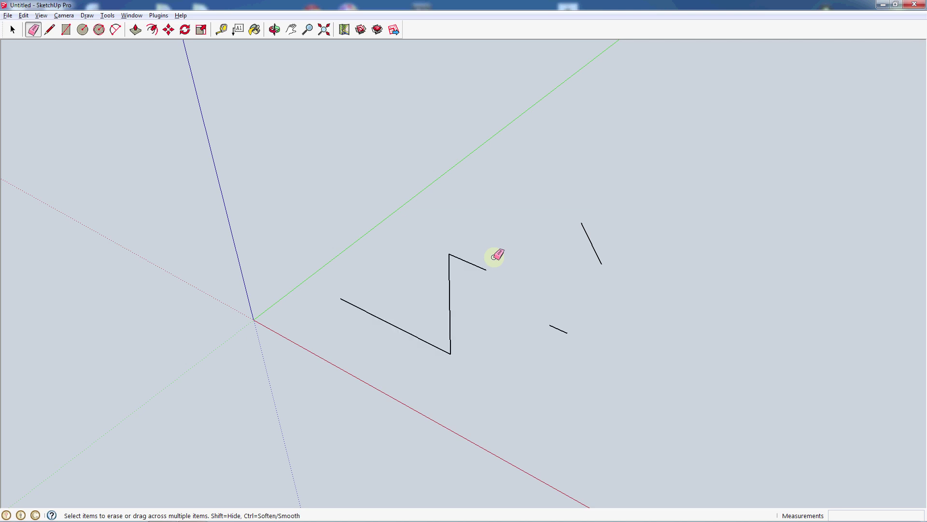
click(479, 264)
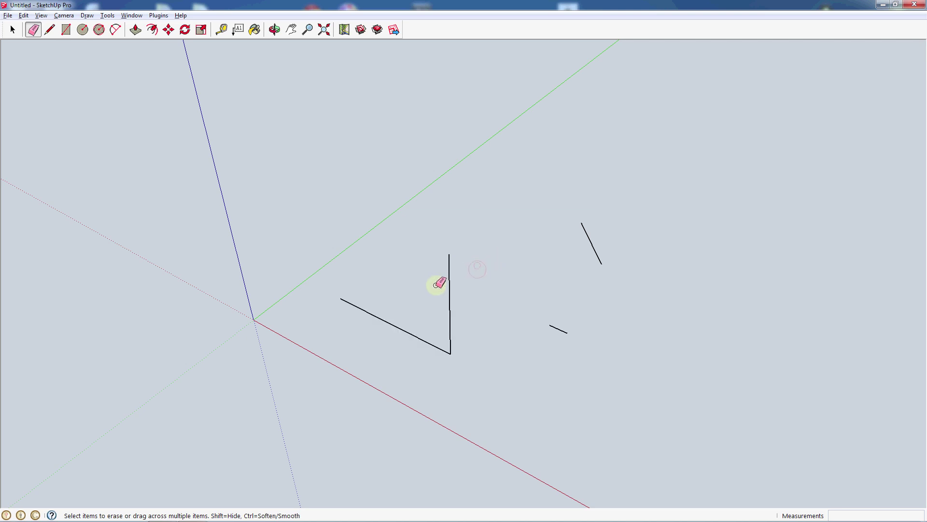
click(450, 287)
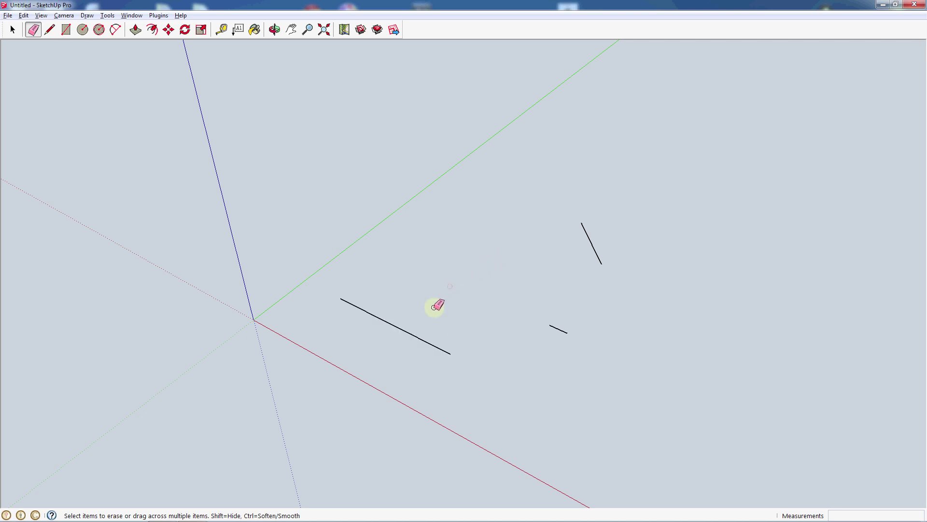
click(420, 339)
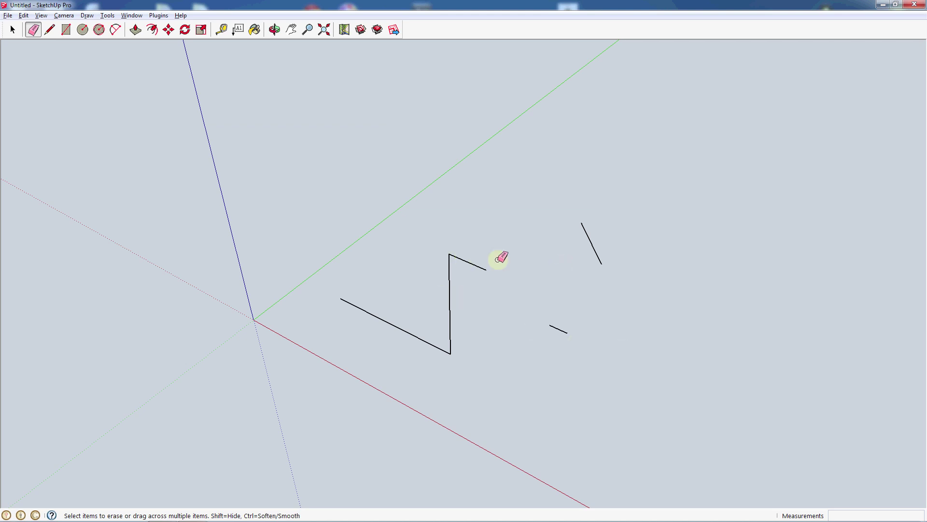
- Draw a freehand rectangle of about 28" by 25 1/2" behind the zigzag, near the green axis
click(67, 30)
click(99, 29)
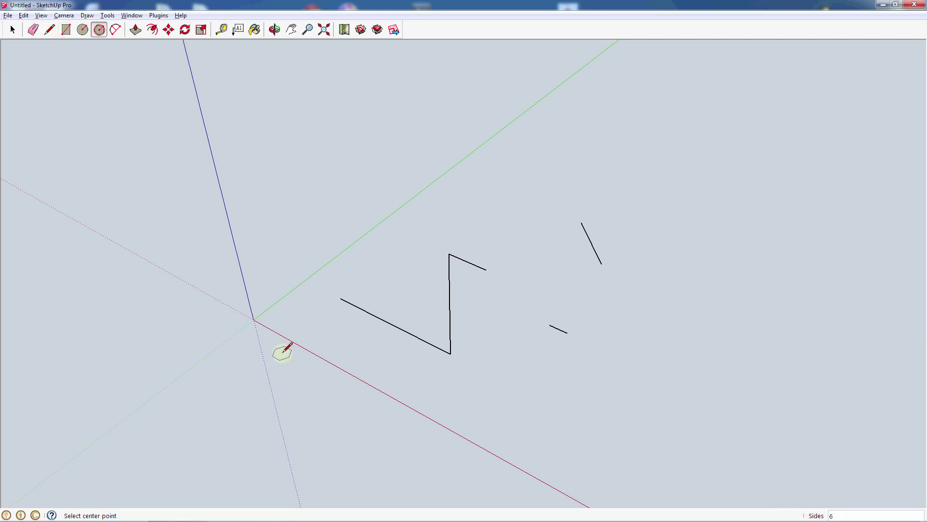
click(66, 29)
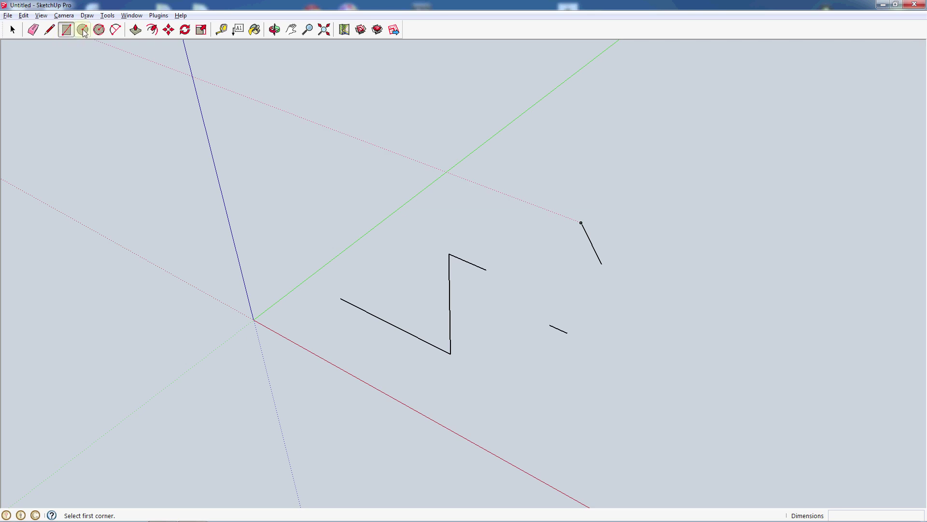
click(509, 149)
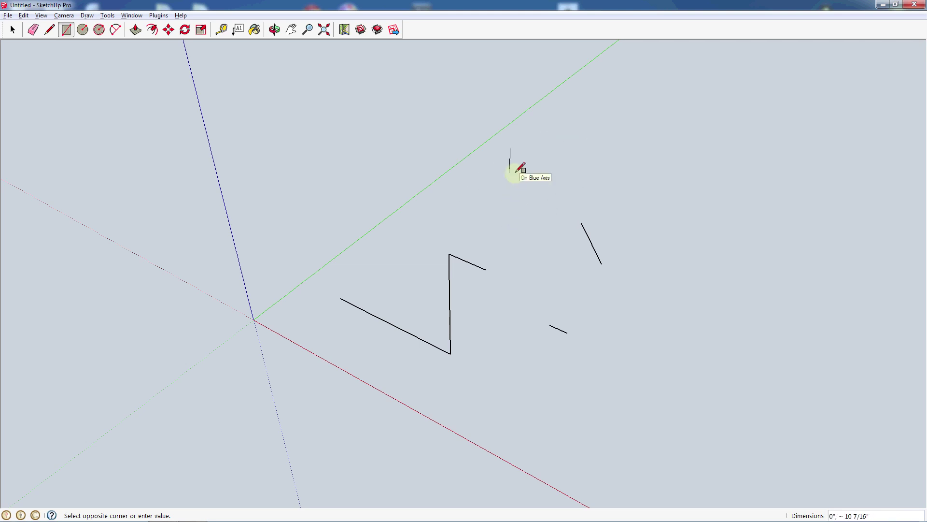
click(543, 208)
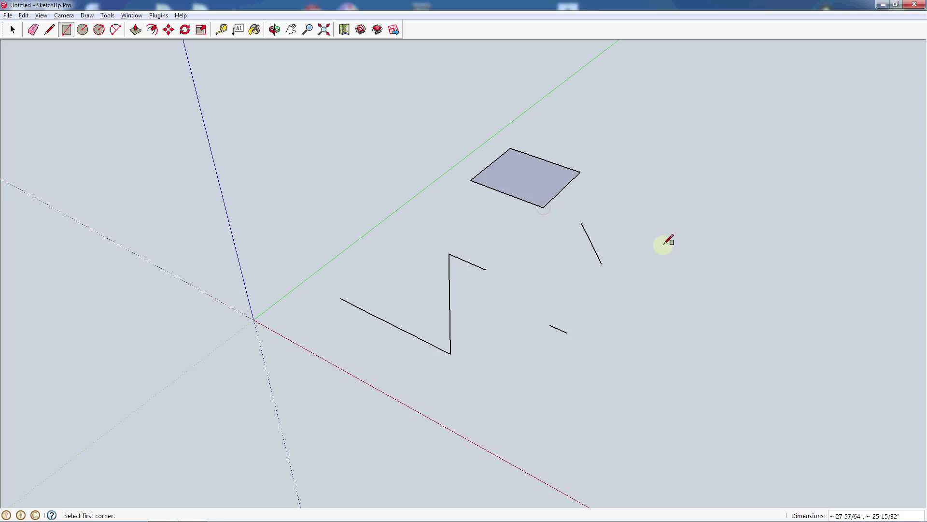
- Draw a 10" by 10" square in front of the zigzag, near the red axis
click(482, 408)
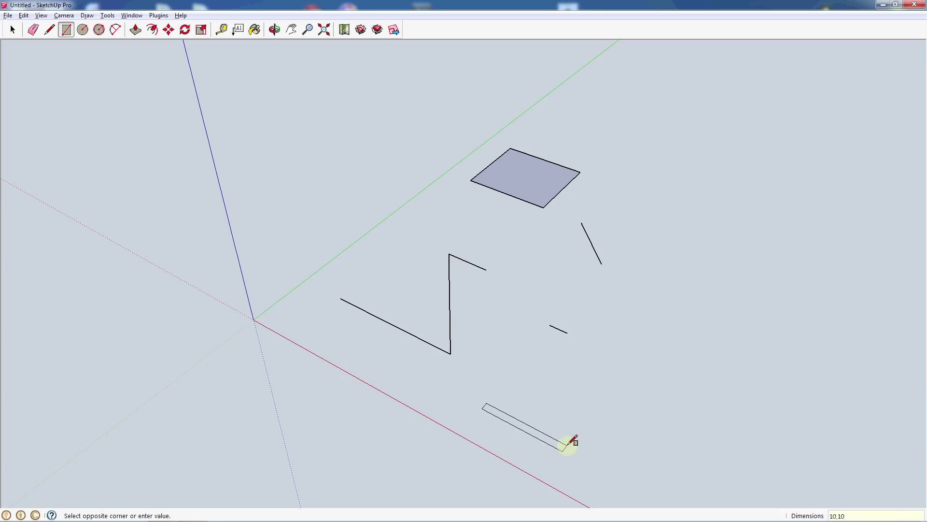
key(Return)
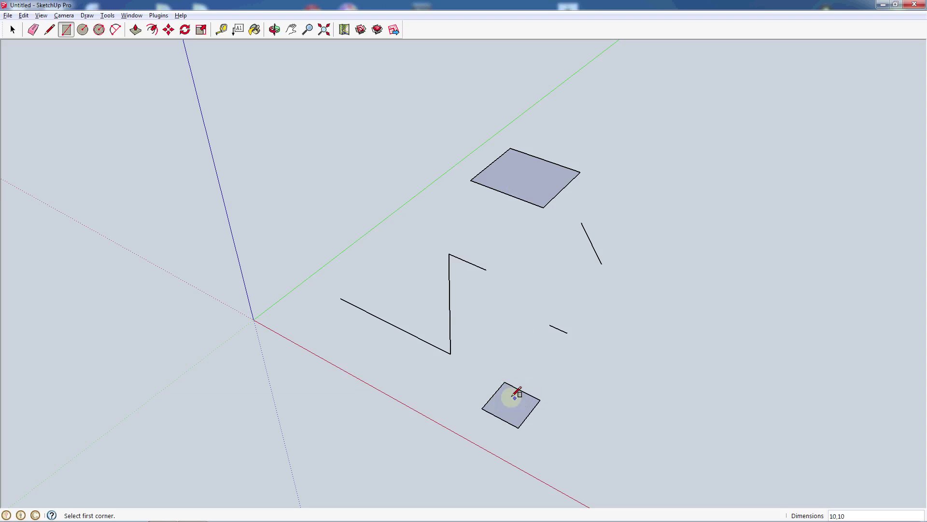
scroll(521, 400, up, 5)
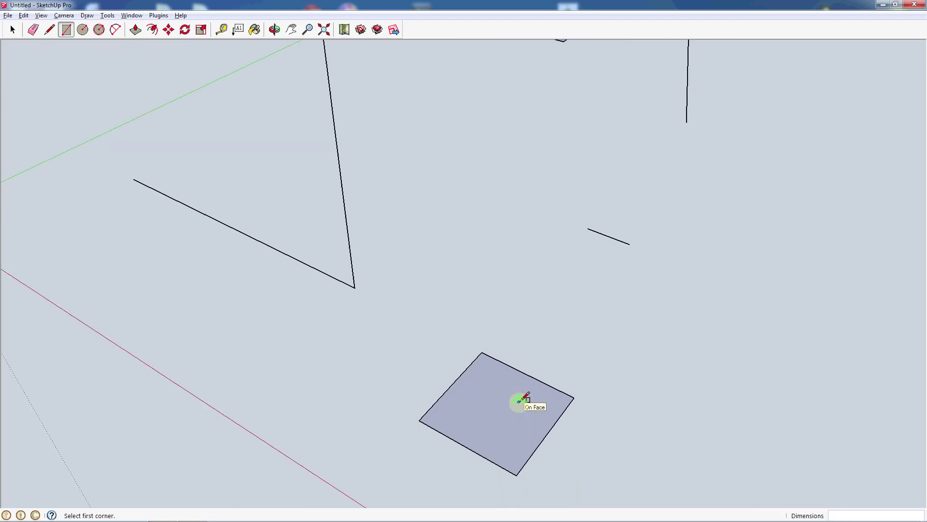
scroll(519, 401, down, 2)
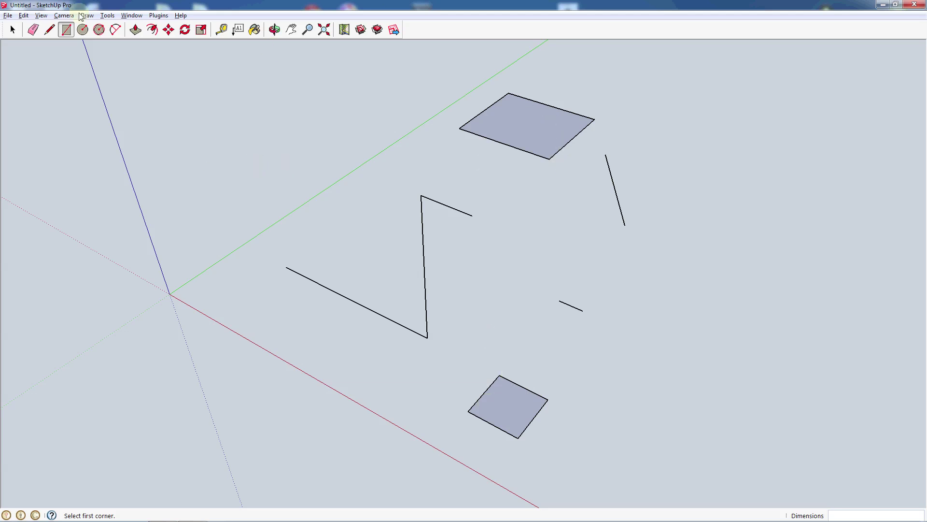
- Draw a circle with a 5" radius on the ground beside the small square
click(83, 30)
click(640, 349)
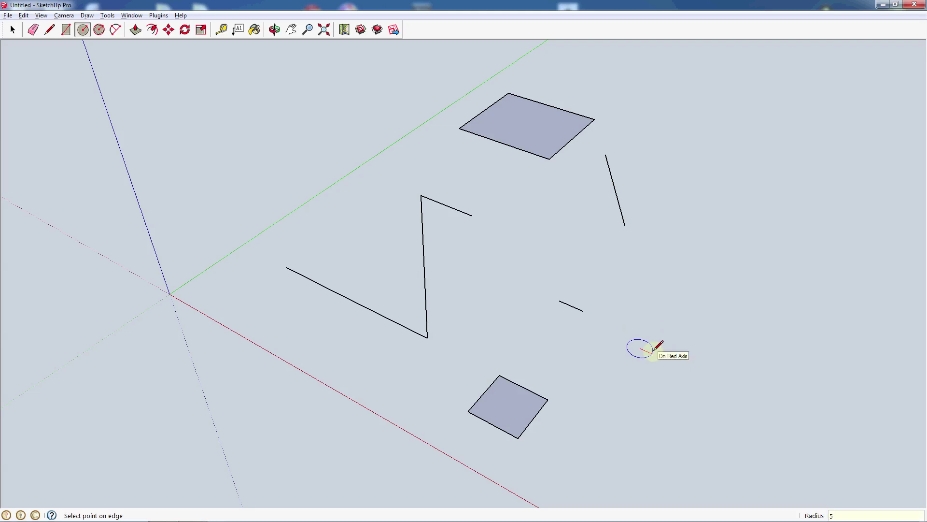
click(653, 350)
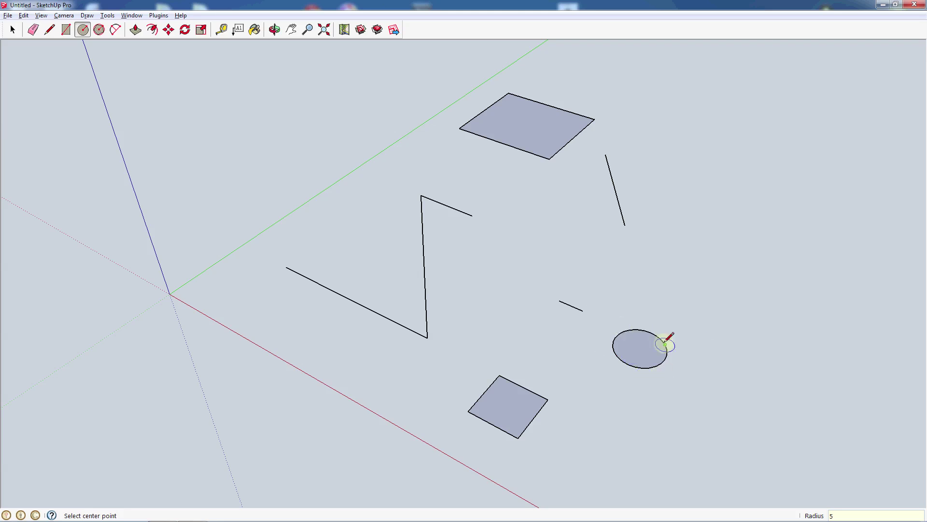
- Draw a six-sided polygon with a radius of about 12 3/8" behind the circle
click(99, 30)
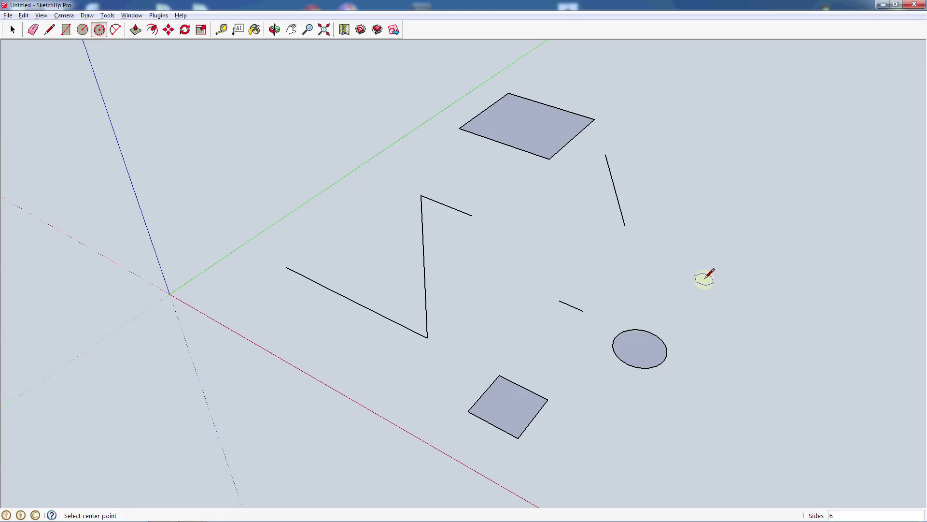
scroll(705, 278, up, 3)
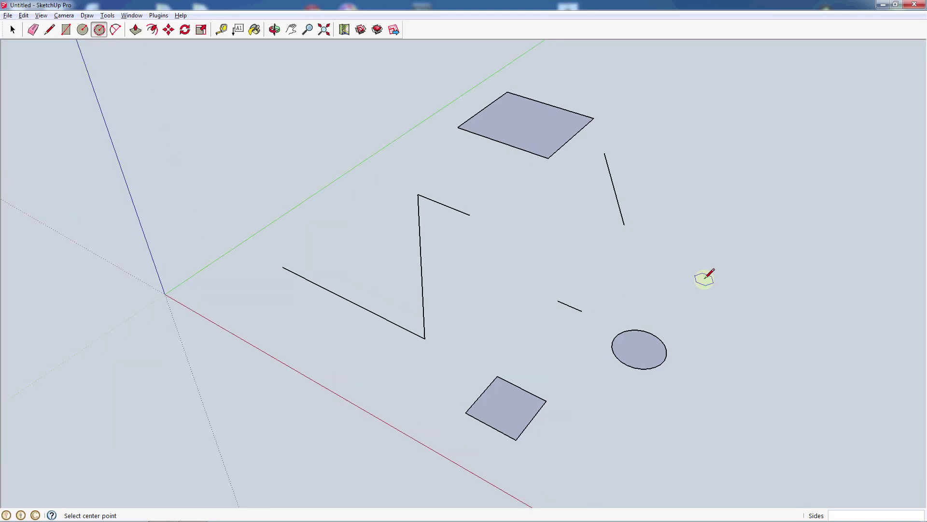
click(684, 279)
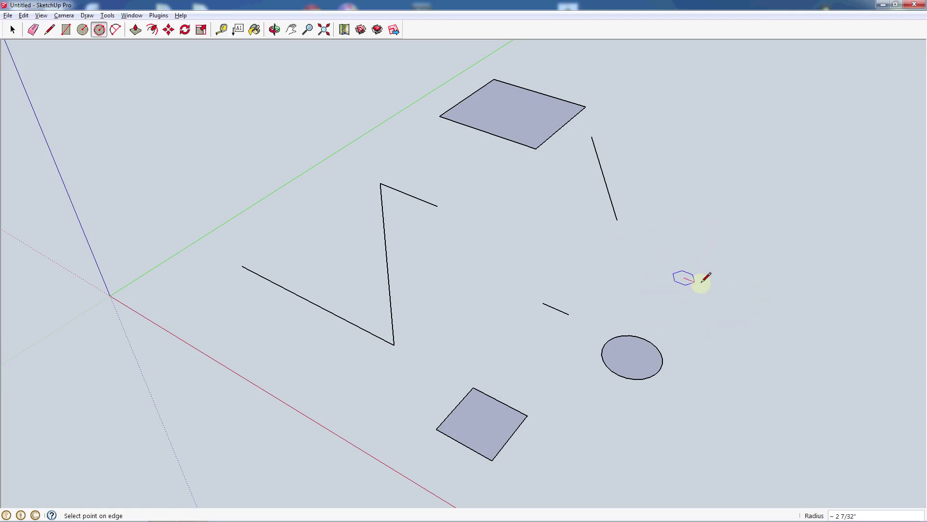
click(696, 323)
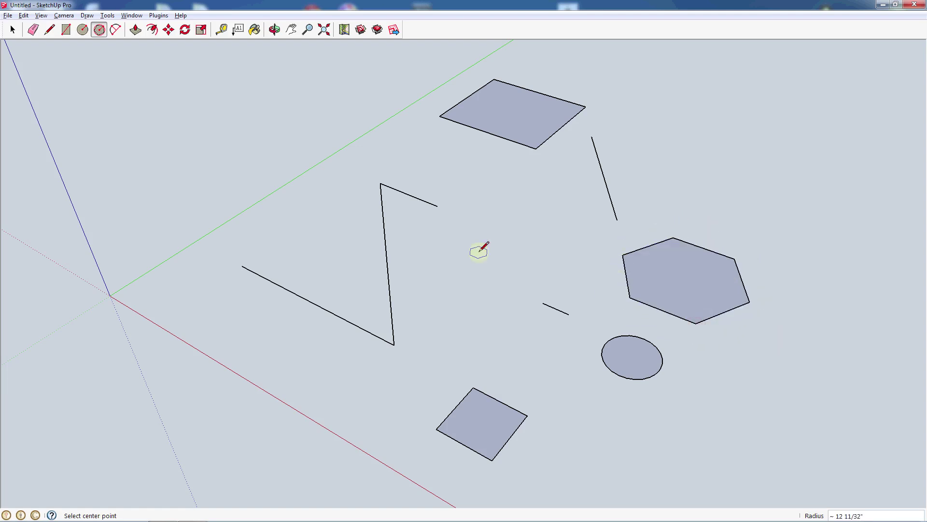
- Draw an arc with a bulge of about 4" between the zigzag and the hexagon
click(116, 30)
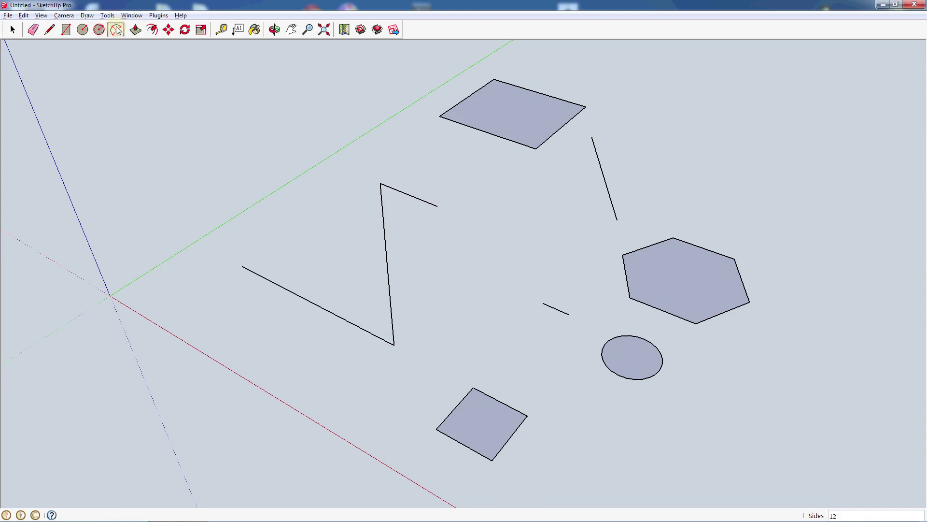
click(119, 32)
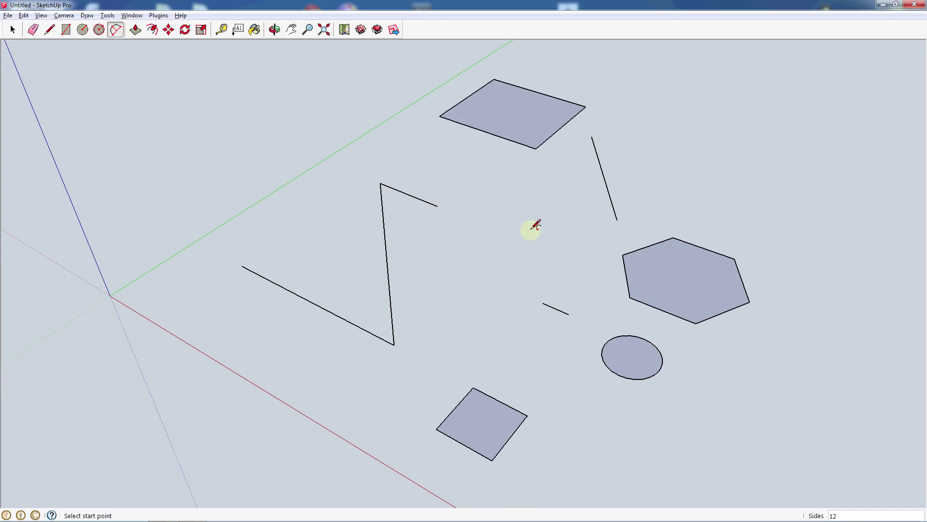
click(480, 274)
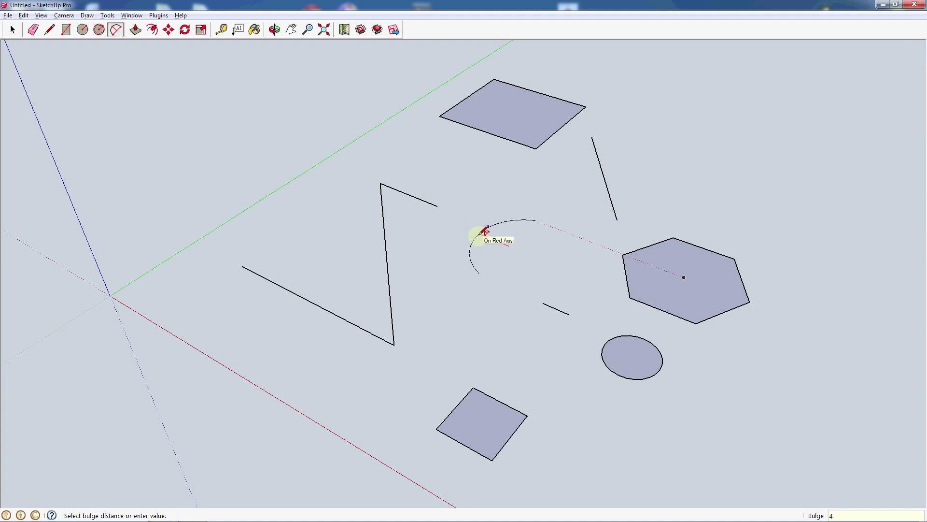
click(481, 234)
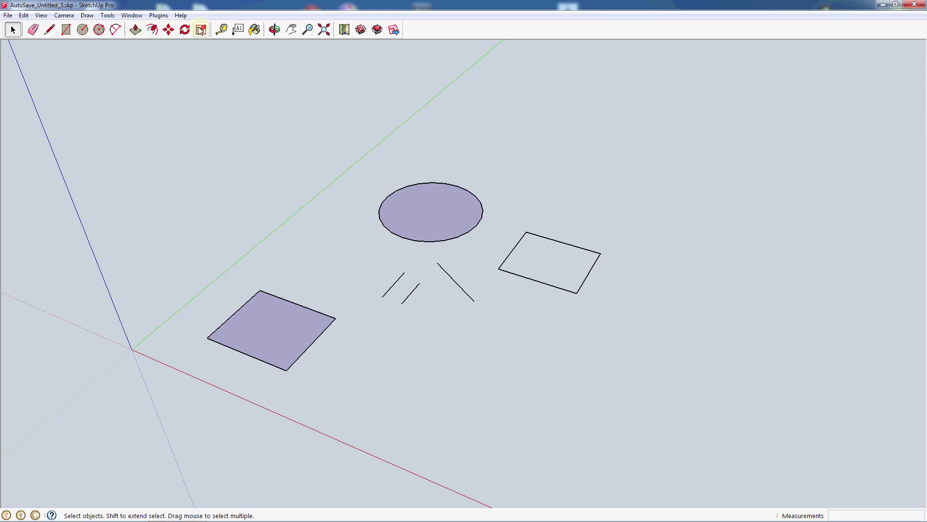
- Push/Pull the filled square near the origin upward by 10" into a box
click(136, 30)
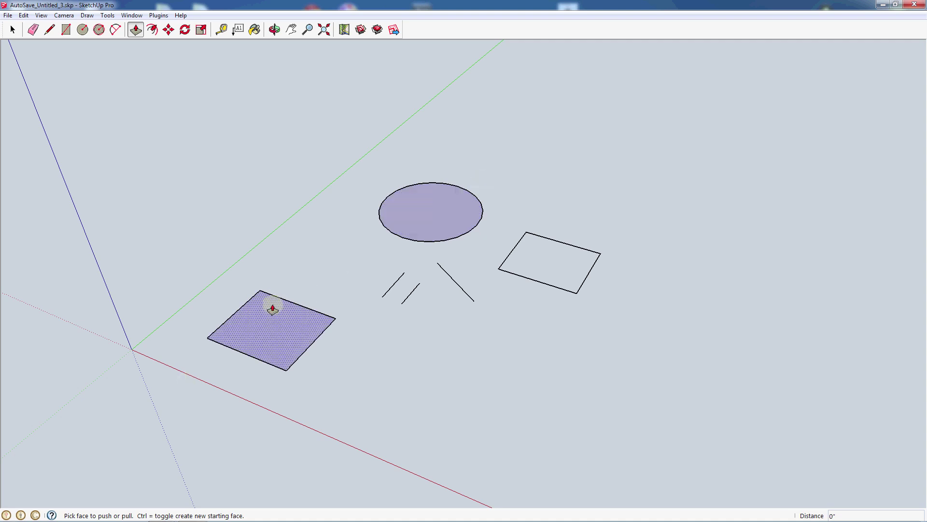
drag(273, 319, 257, 269)
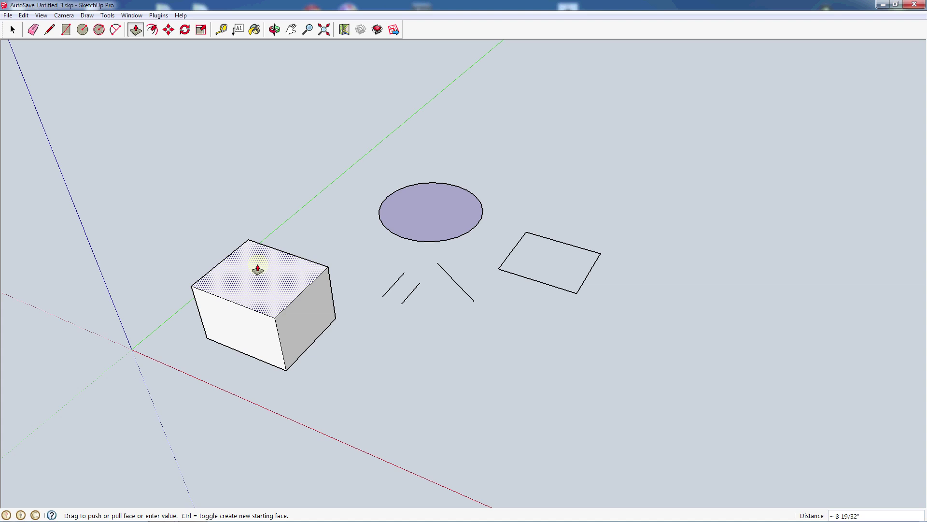
drag(256, 268, 254, 269)
text(1)
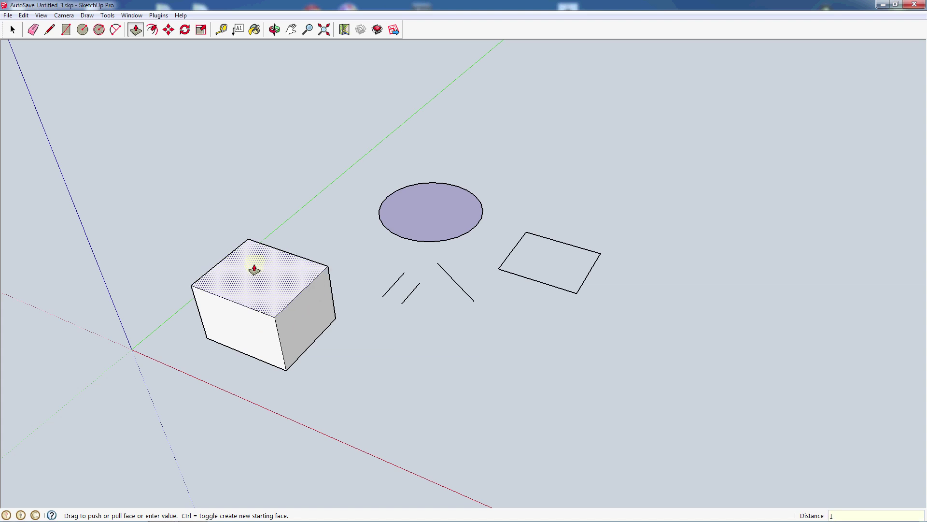
text(0)
key(Return)
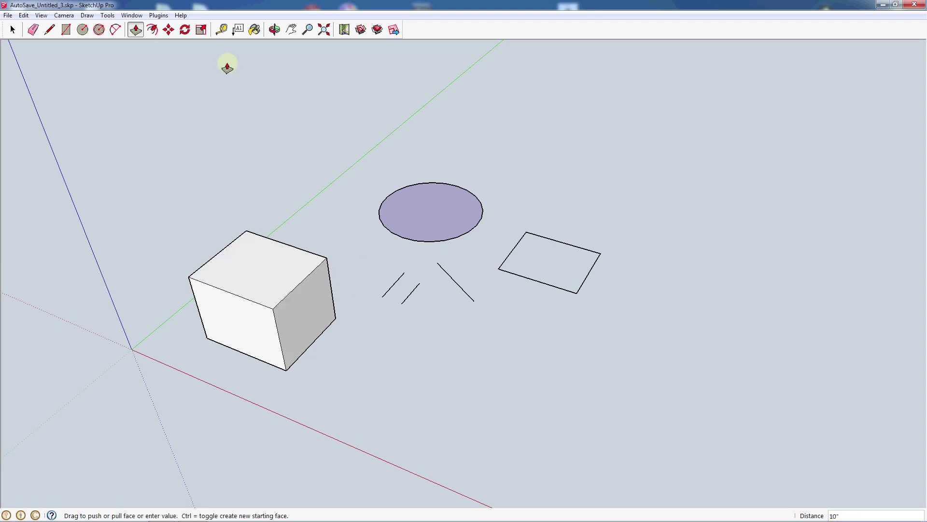
- Draw a small freehand rectangle on the top face of the box
key(r)
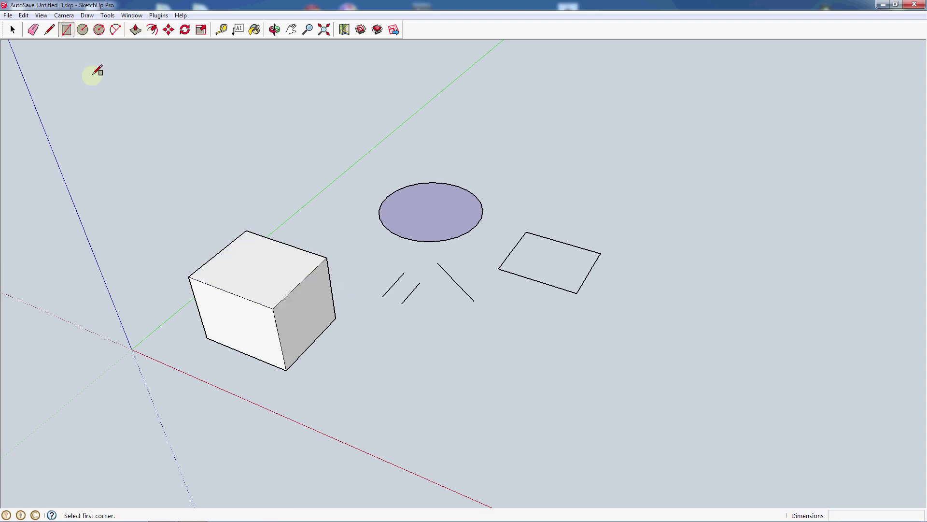
click(242, 249)
click(267, 281)
scroll(222, 265, up, 5)
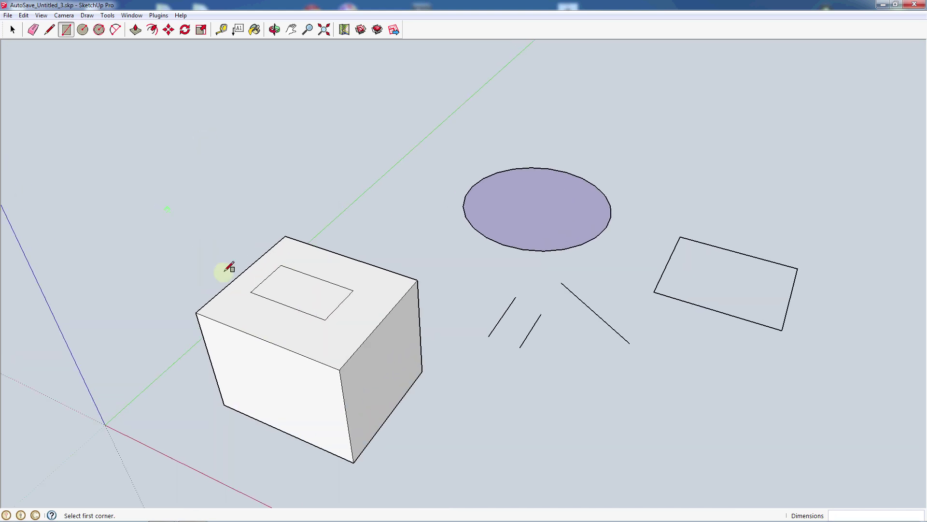
key(space)
- Push the small rectangle on the box's top face down 10" to cut an opening through the box
click(136, 30)
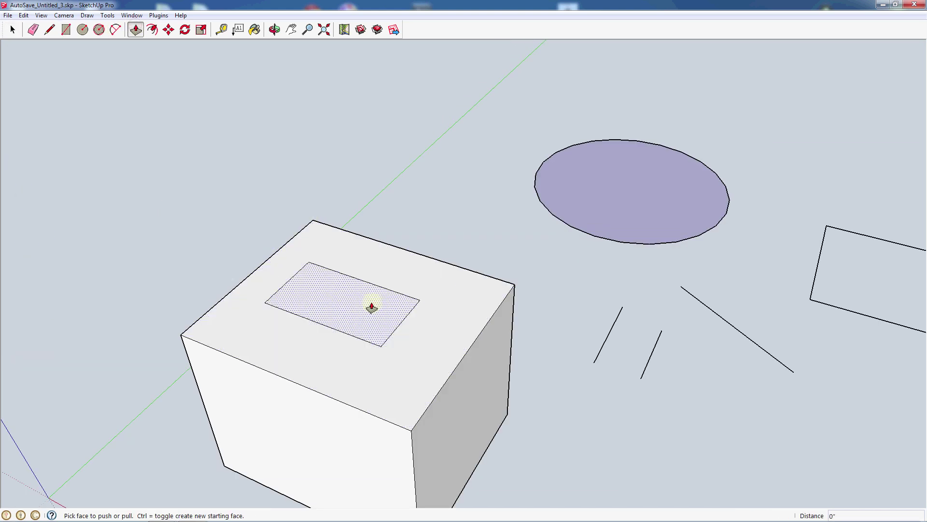
drag(354, 352, 327, 369)
drag(345, 302, 342, 327)
key(Return)
middle_drag(344, 309, 396, 308)
scroll(391, 305, down, 3)
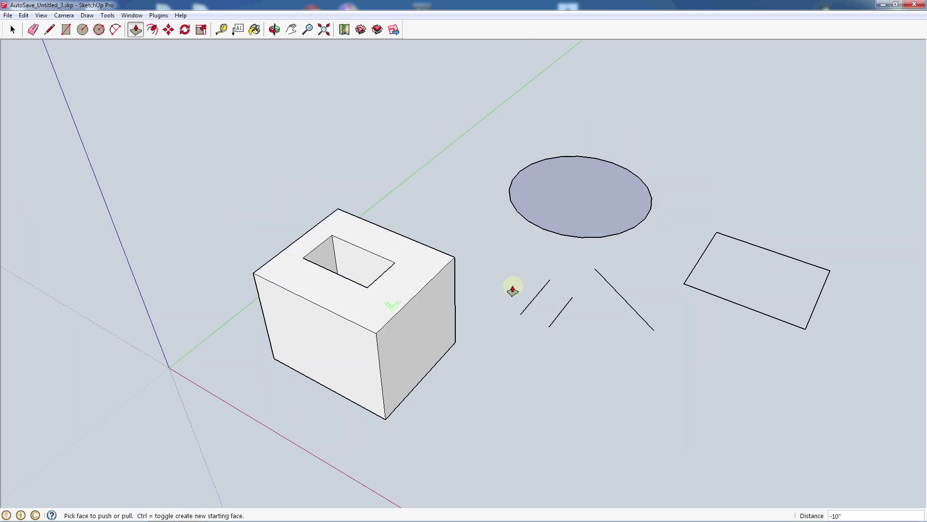
- Push/Pull the filled circle upward into a short cylinder
drag(574, 200, 551, 154)
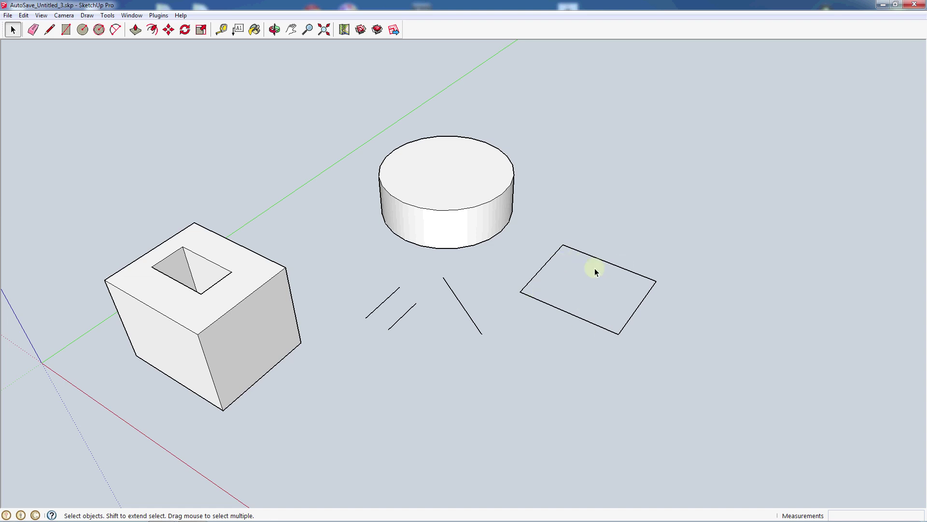
- Offset the outline of the standalone rectangle inward by 2"
click(613, 263)
click(152, 30)
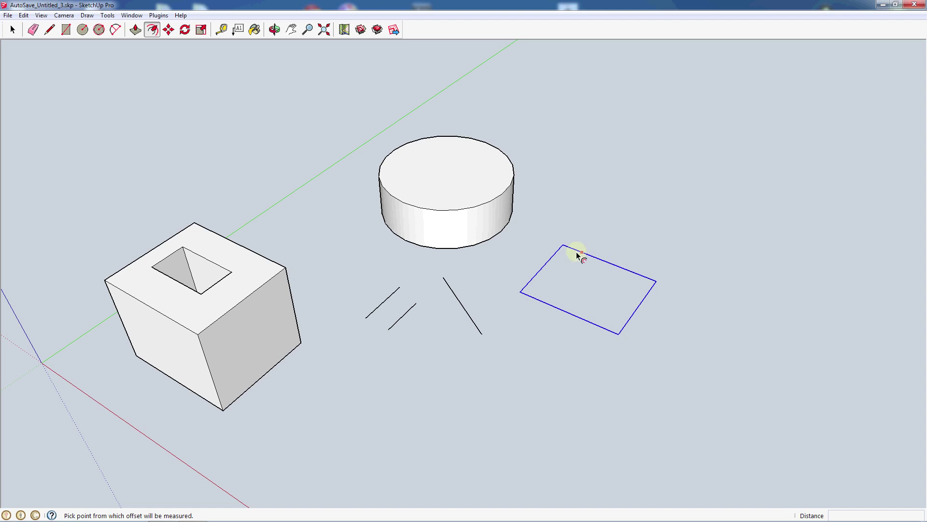
click(592, 257)
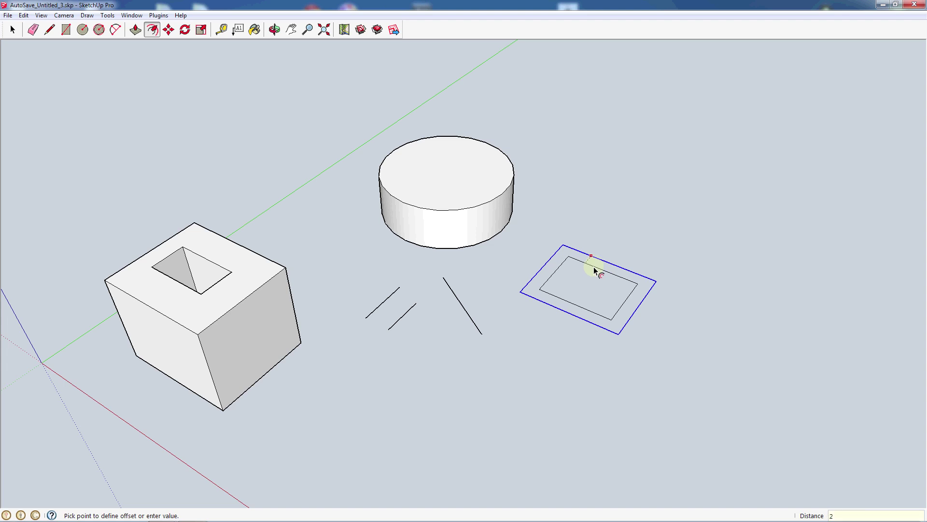
key(Return)
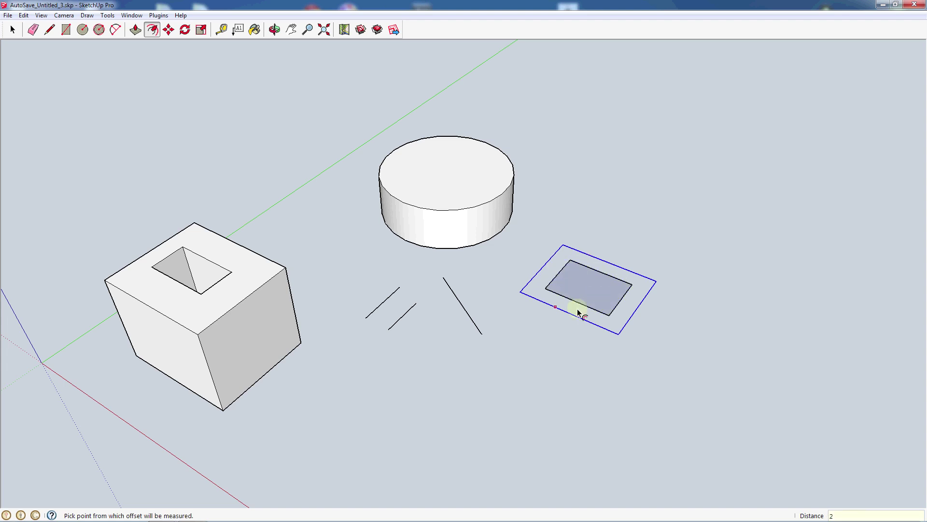
- Delete the filled face inside the inner offset rectangle, keeping its edges
scroll(612, 291, up, 2)
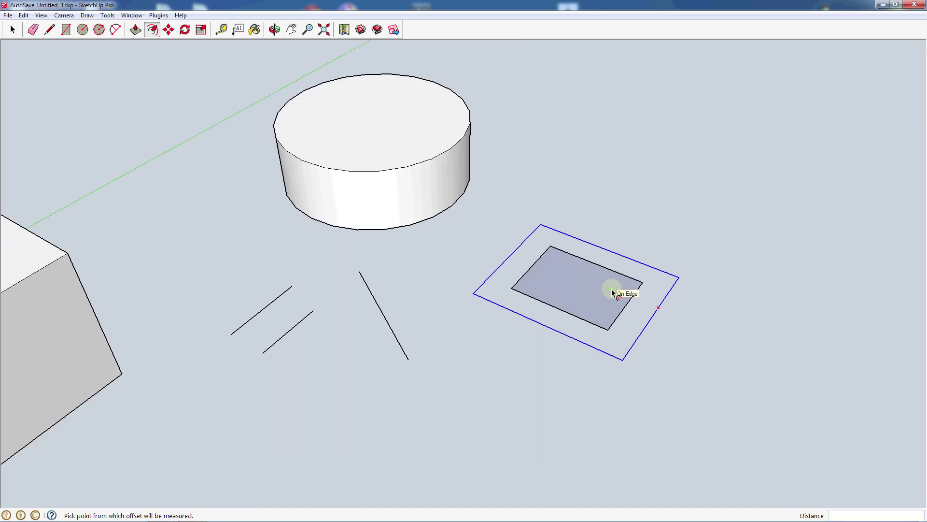
key(space)
click(582, 276)
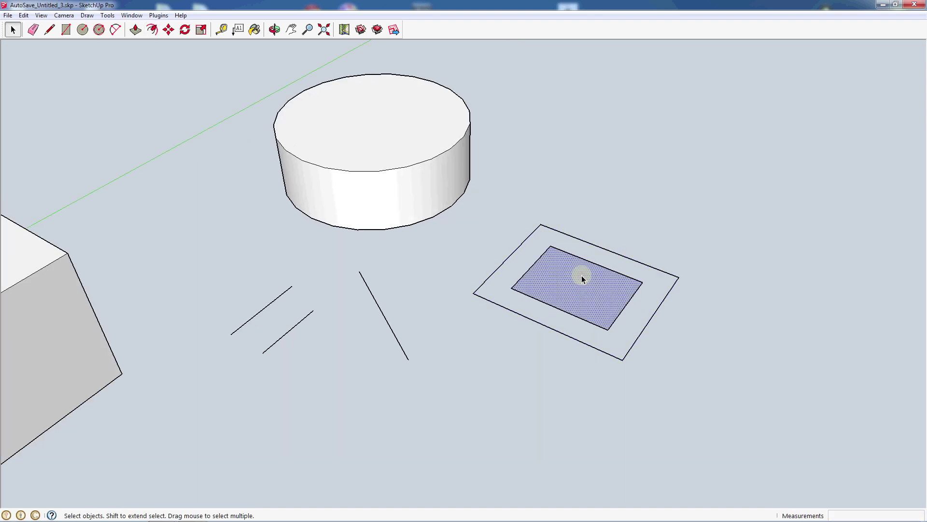
key(Delete)
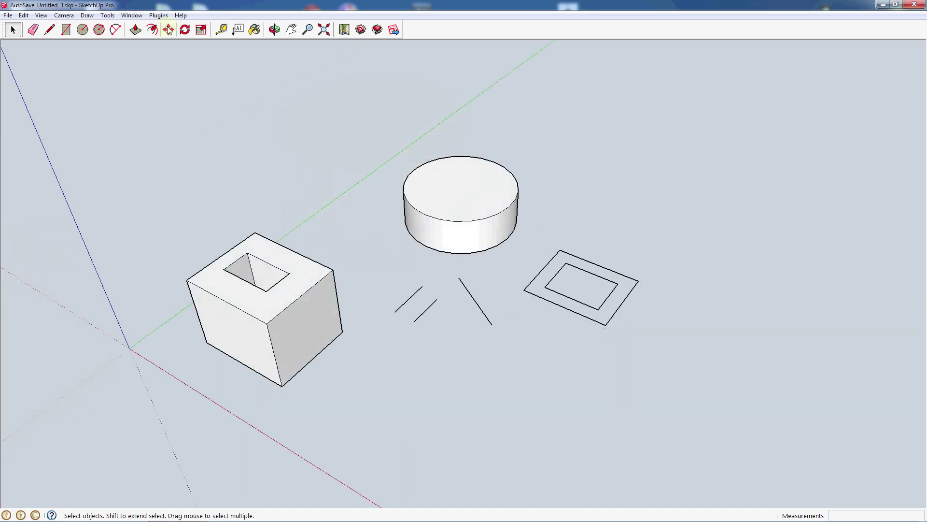
key(m)
scroll(414, 314, down, 3)
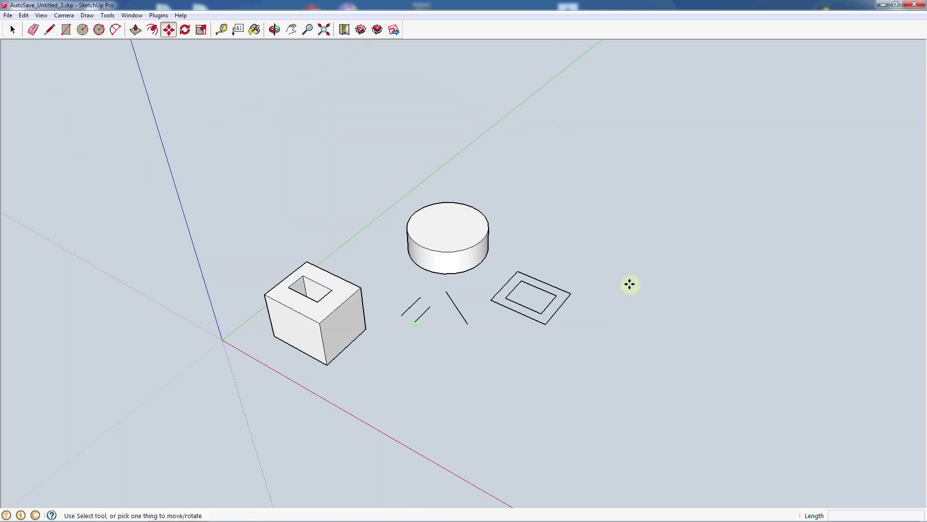
scroll(578, 287, up, 4)
scroll(578, 287, up, 2)
scroll(503, 308, down, 2)
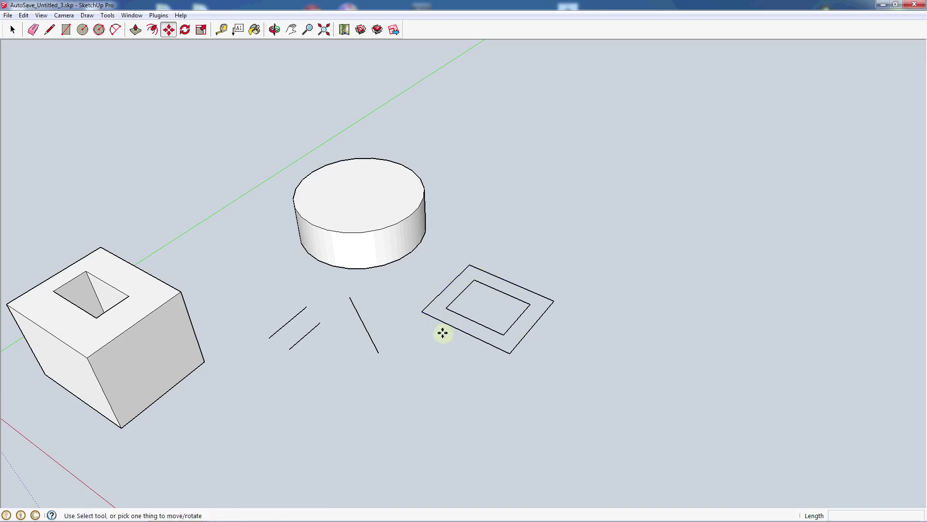
click(526, 332)
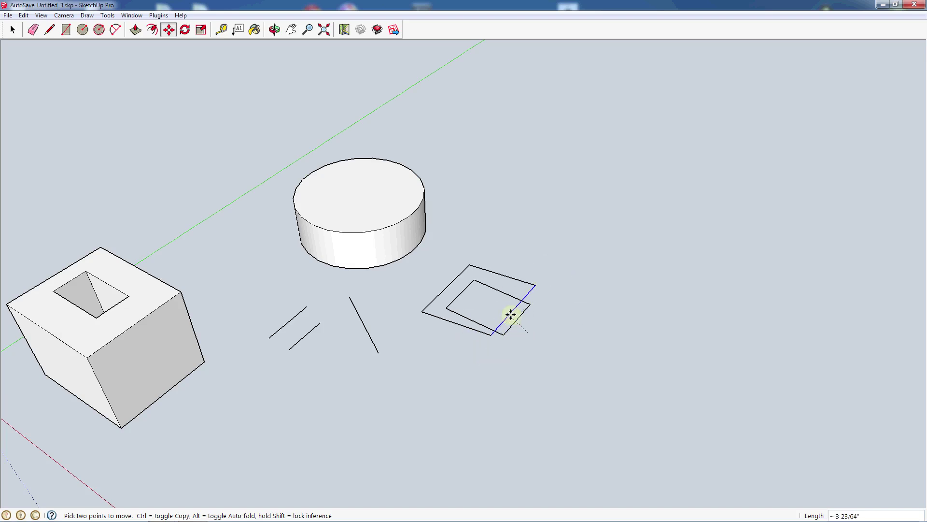
click(534, 322)
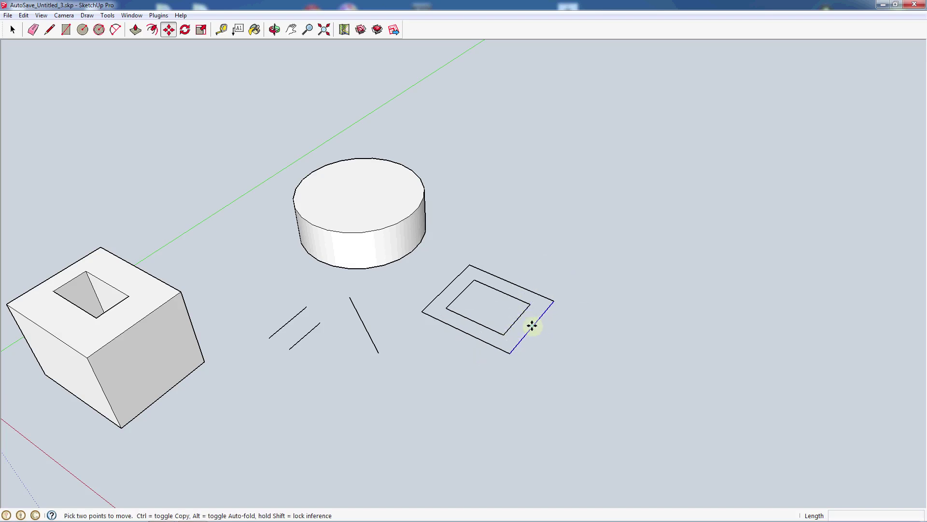
- Select all edges of the two nested rectangles and start the Move tool
key(space)
drag(502, 314, 438, 260)
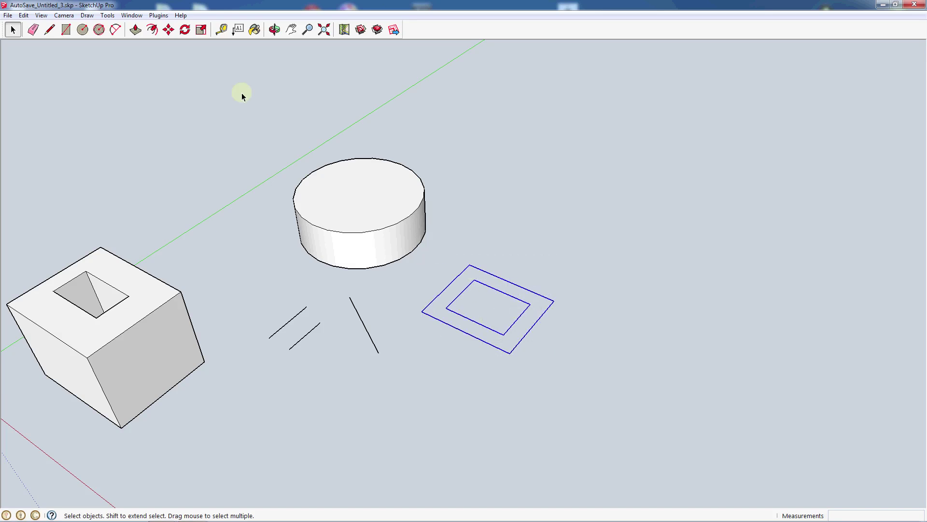
click(168, 30)
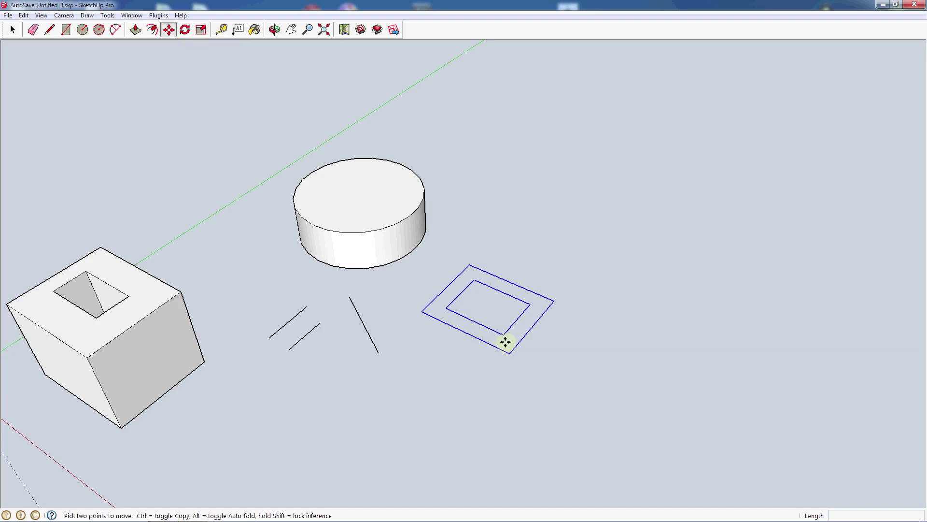
click(516, 322)
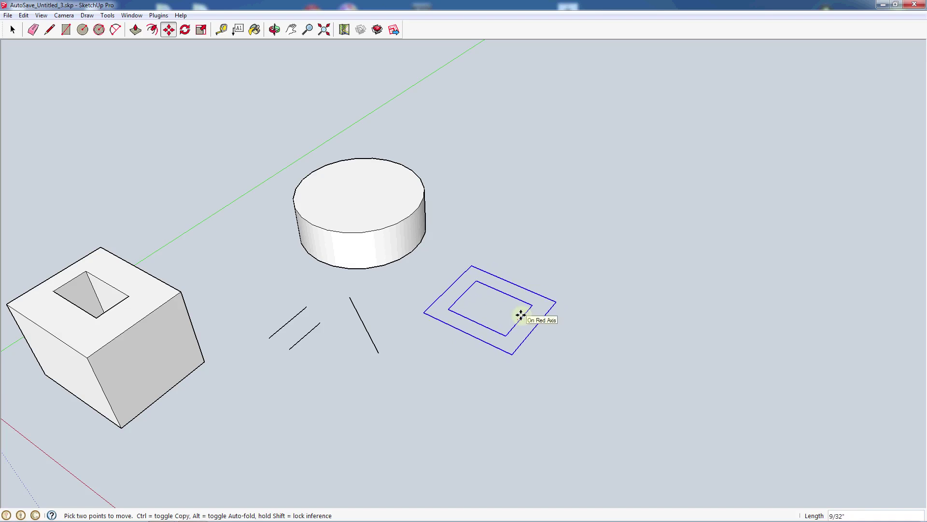
key(Escape)
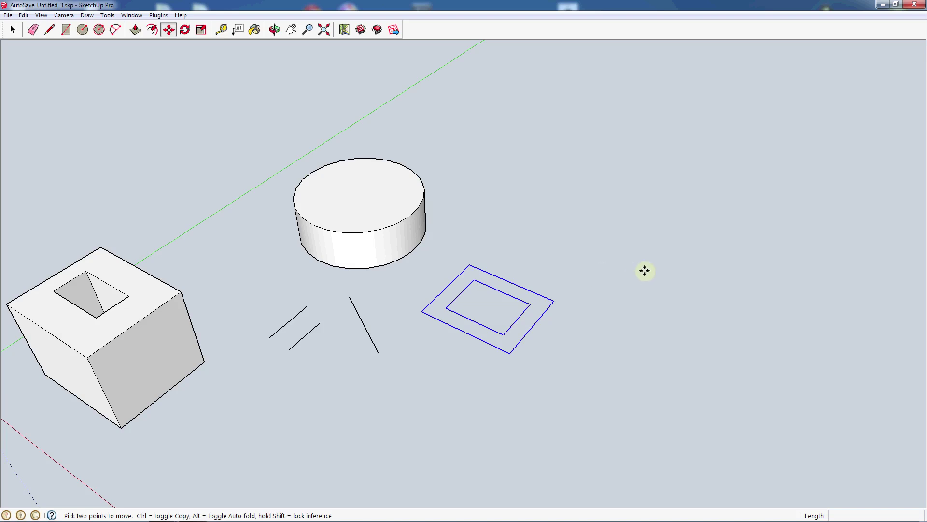
click(678, 265)
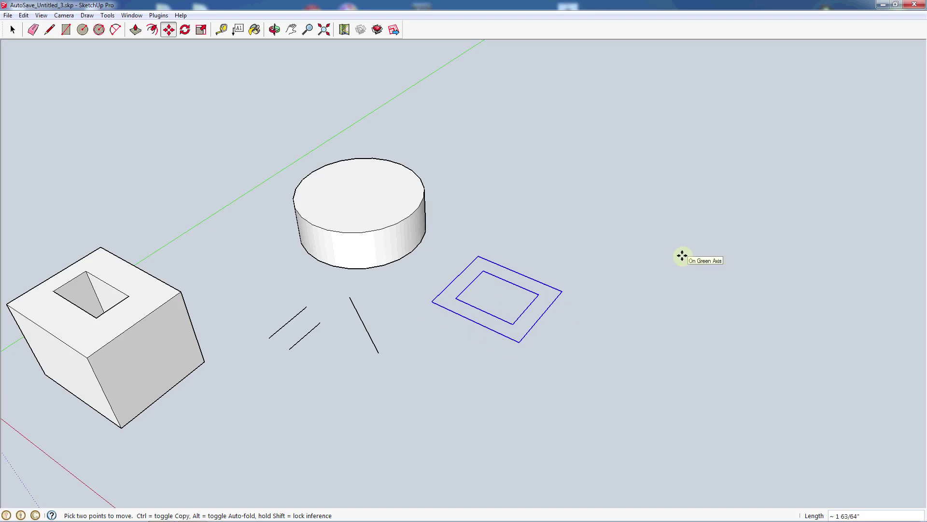
key(Escape)
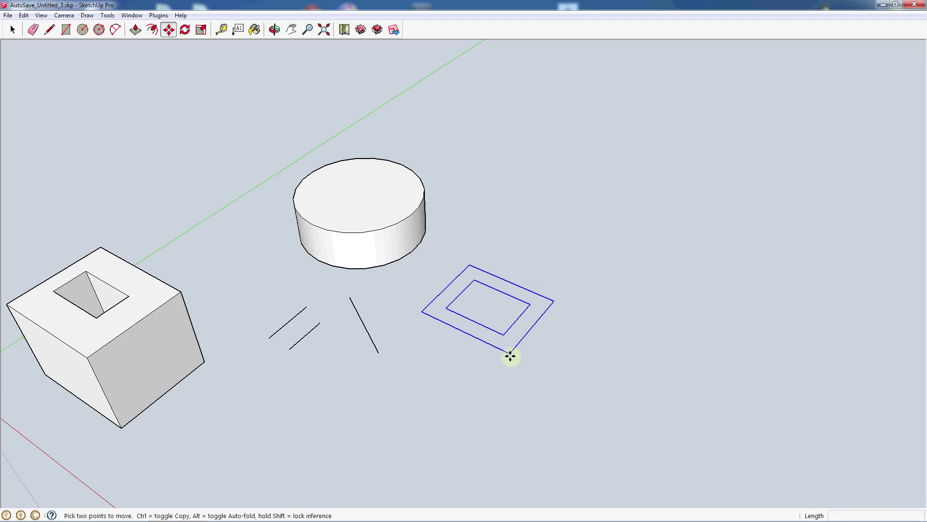
- Move the selected nested rectangles 2" along the red axis, using the outer rectangle's nearest corner as the base point
scroll(510, 355, up, 2)
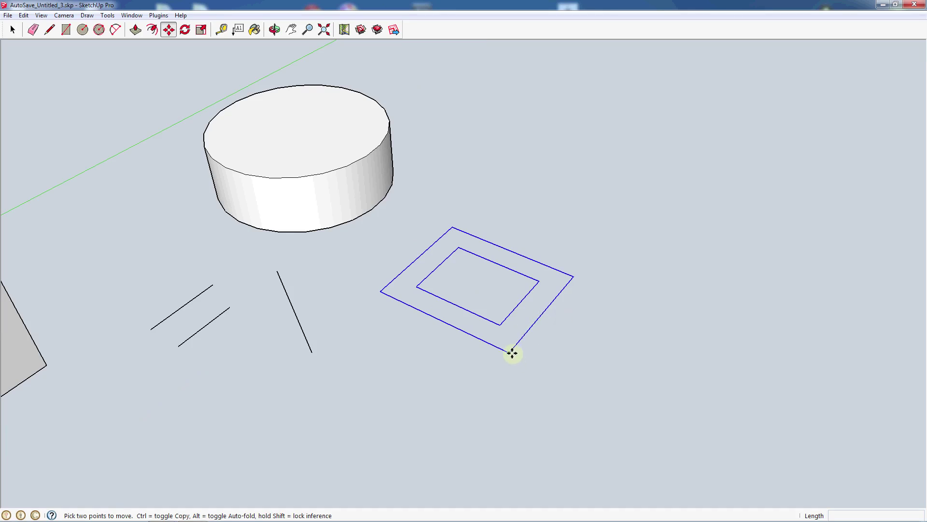
click(512, 353)
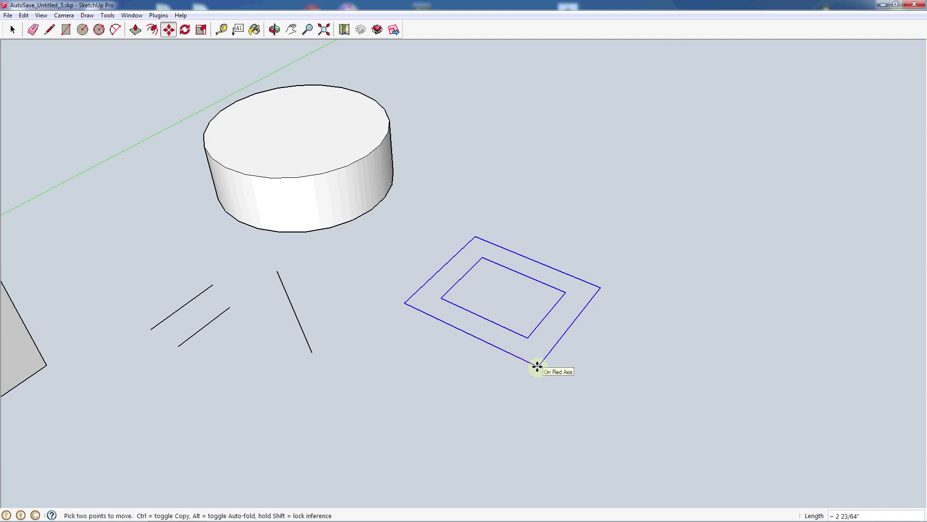
click(534, 366)
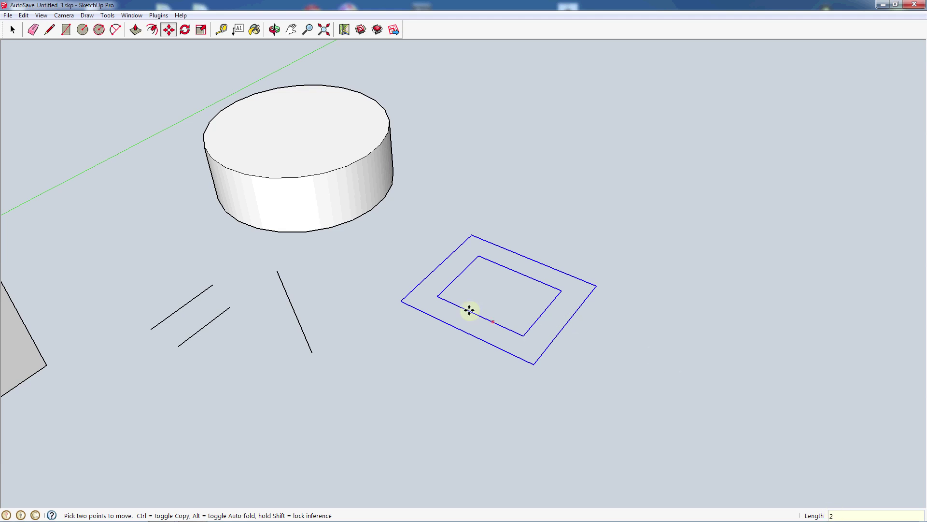
- Copy the nested rectangles 14" along the red axis from the outer rectangle's nearest corner
middle_drag(470, 310, 557, 362)
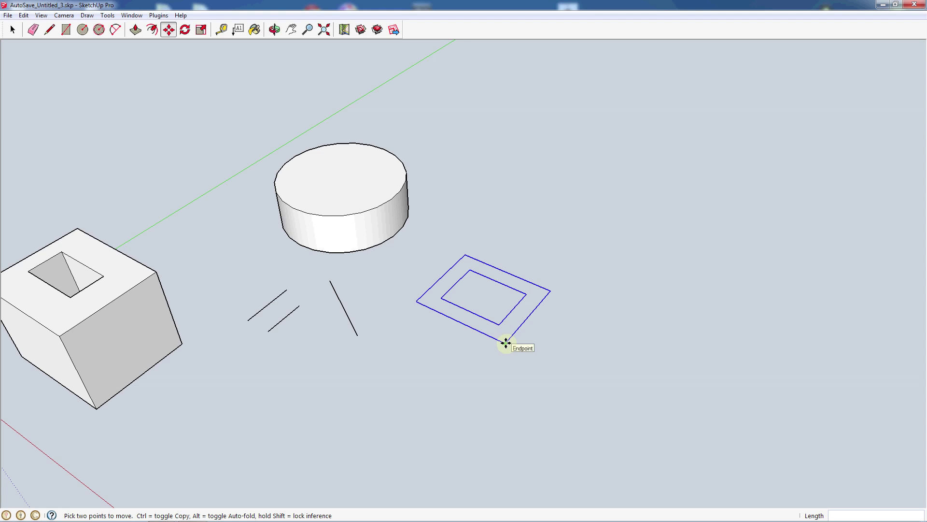
scroll(517, 339, up, 3)
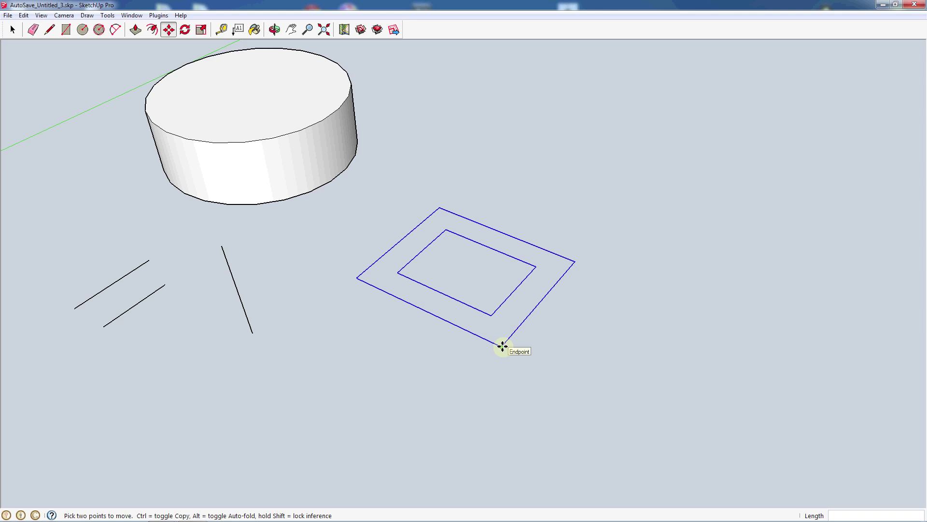
click(503, 346)
key(ctrl)
click(502, 344)
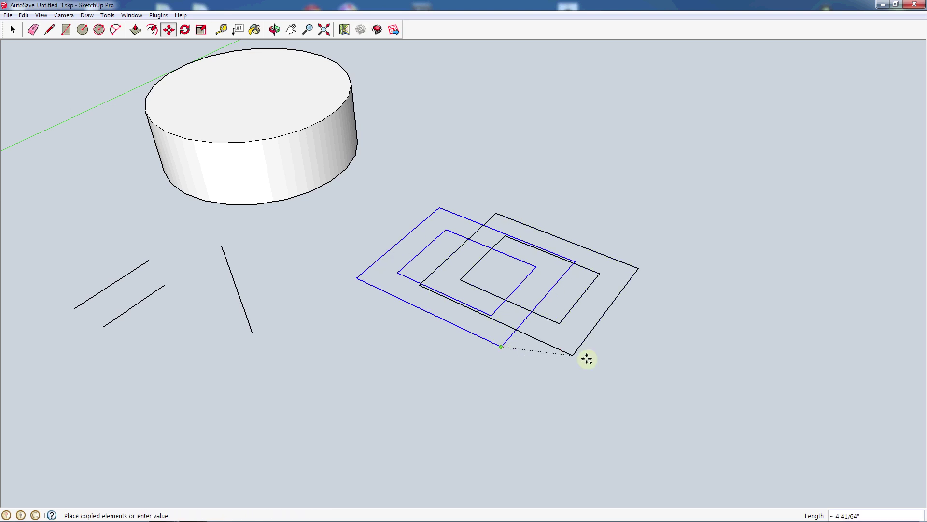
scroll(539, 325, down, 2)
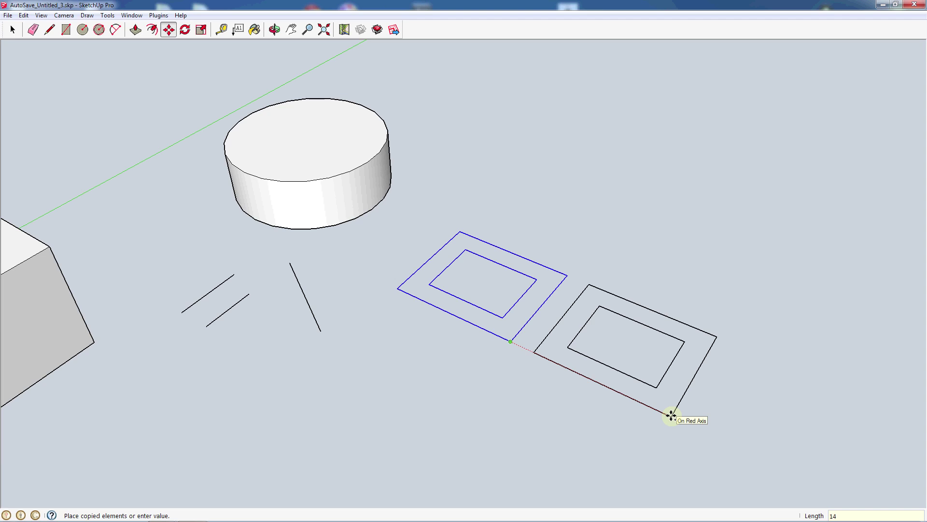
key(Return)
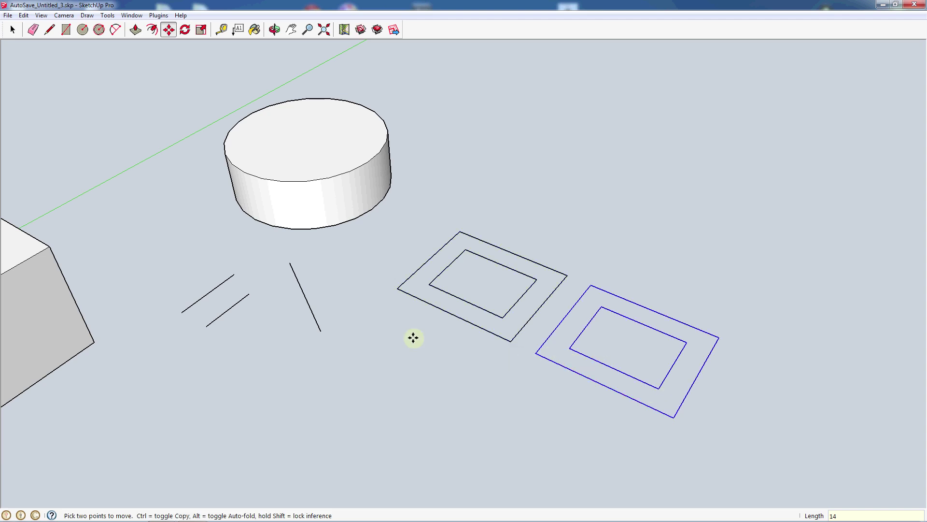
- Multiply the rectangle copy with x3 to make a row of three evenly spaced copies
scroll(413, 335, down, 5)
scroll(518, 377, up, 5)
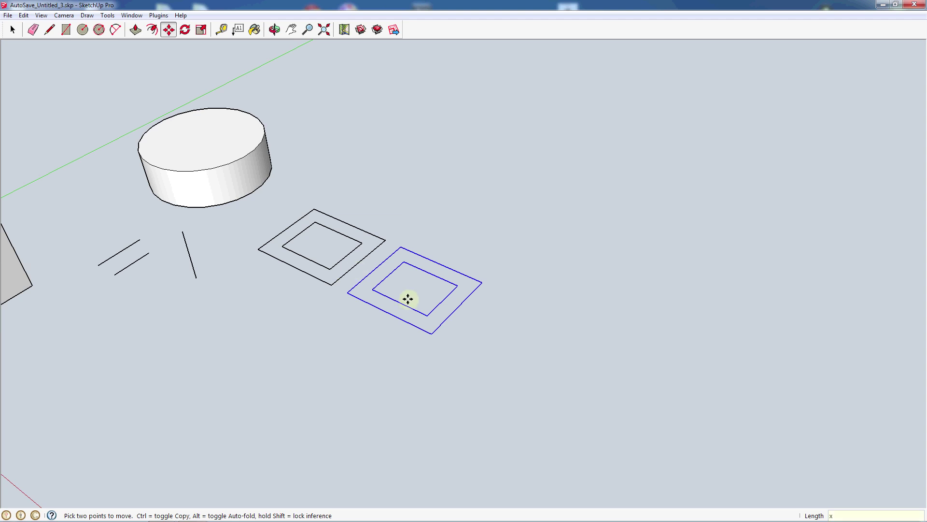
key(Return)
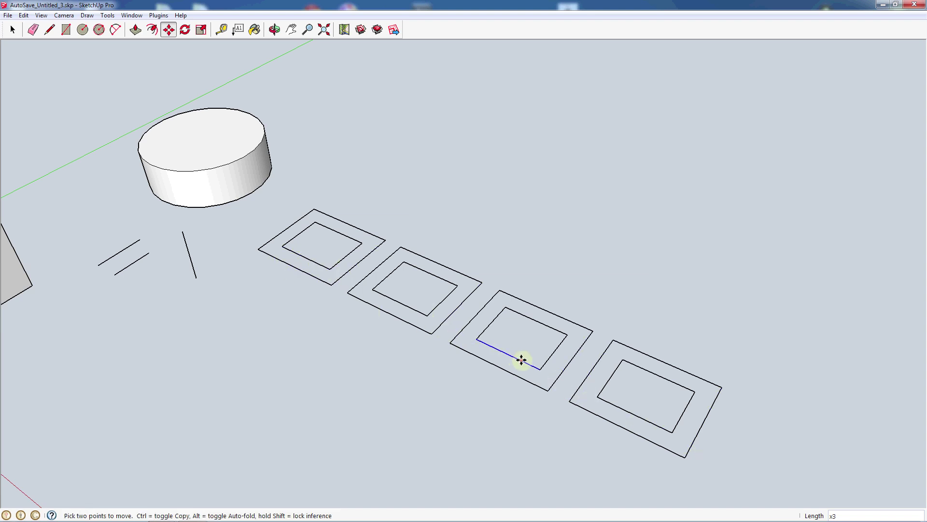
- Move the short parallel line nearest the long diagonal line so its upper endpoint meets the diagonal's lower endpoint
scroll(540, 352, down, 3)
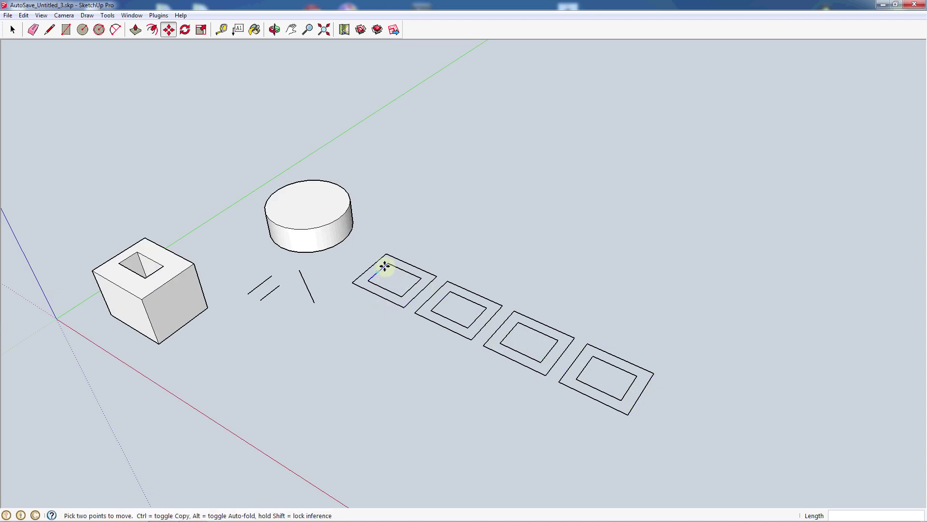
scroll(391, 256, up, 3)
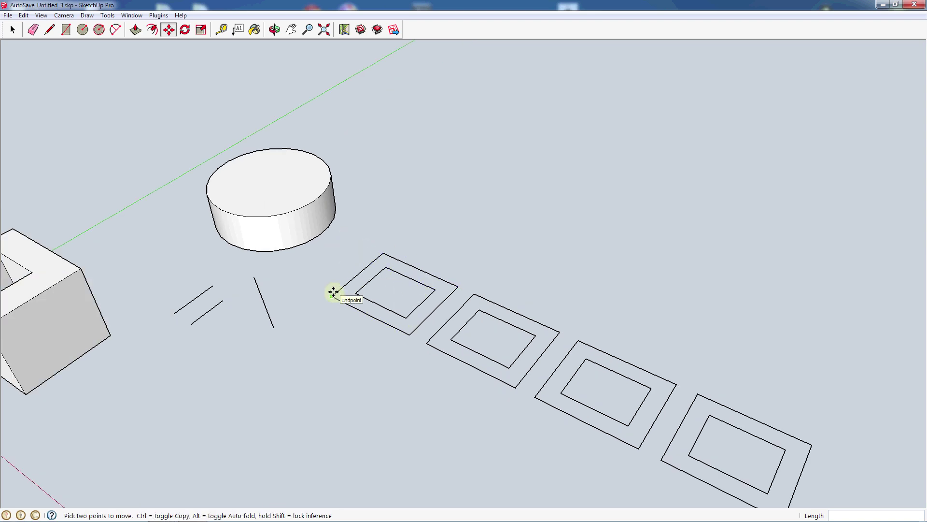
scroll(337, 272, down, 2)
scroll(266, 299, up, 2)
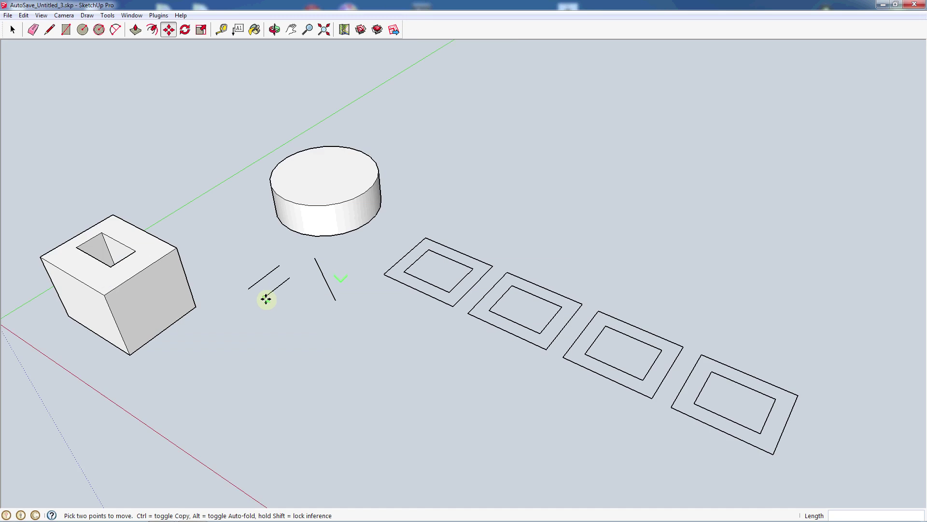
scroll(266, 300, up, 2)
key(space)
click(267, 292)
key(m)
click(315, 252)
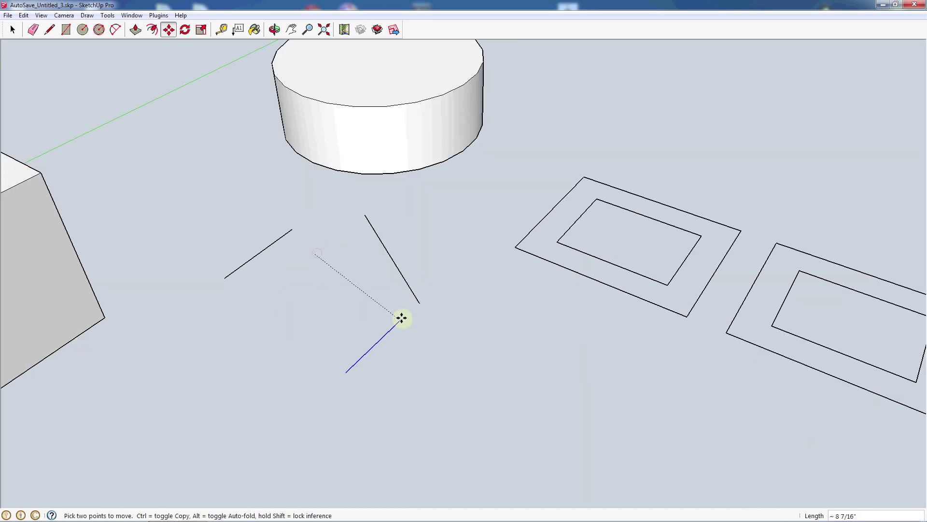
scroll(418, 308, up, 3)
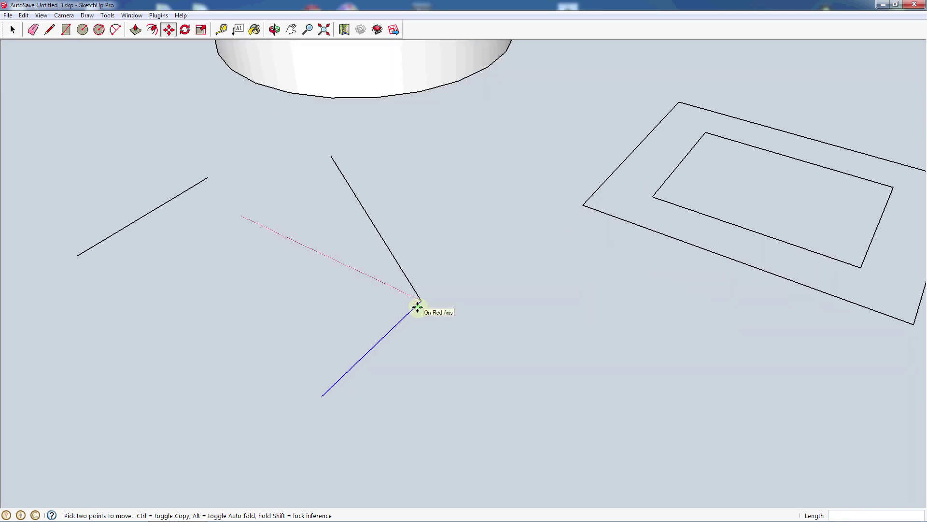
click(422, 299)
scroll(485, 319, down, 4)
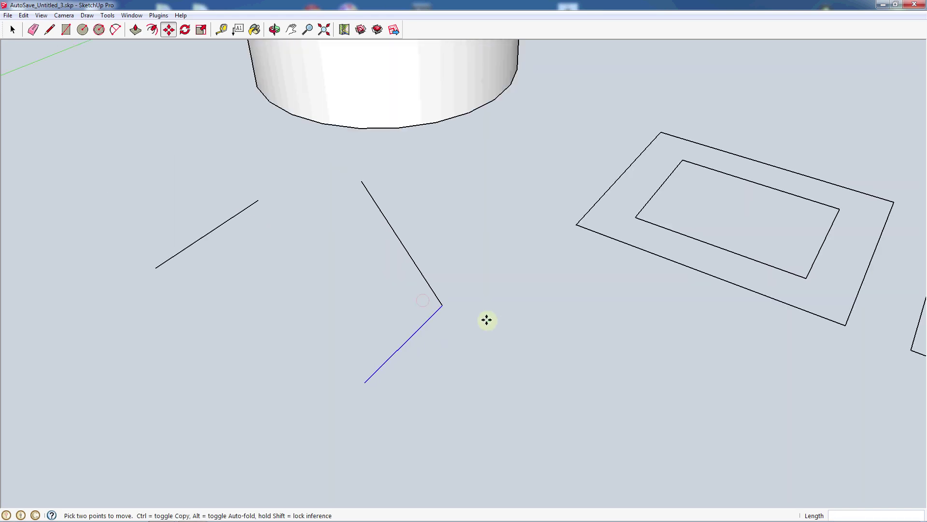
key(space)
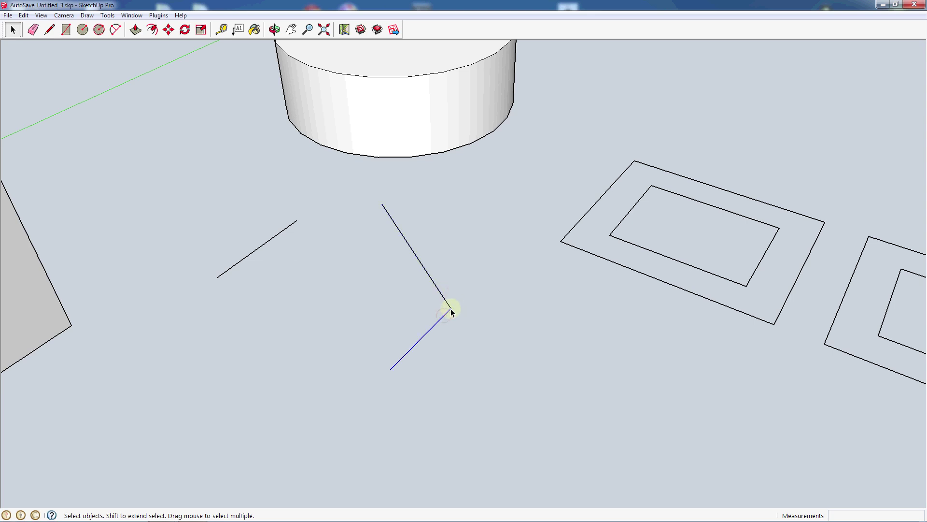
scroll(439, 297, down, 3)
scroll(440, 296, down, 1)
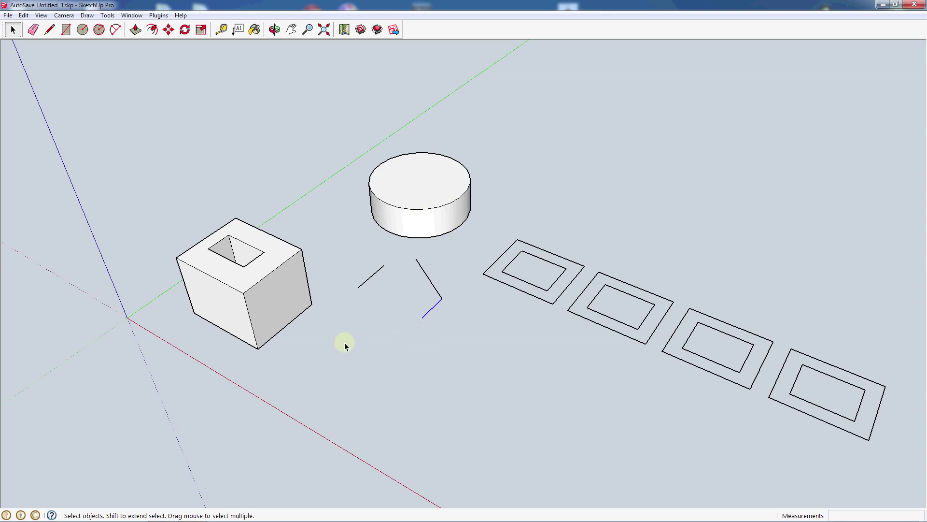
- Select the nested rectangles nearest the cylinder and rotate them 90° upright in the green-axis plane around the outer rectangle's nearest corner
click(186, 30)
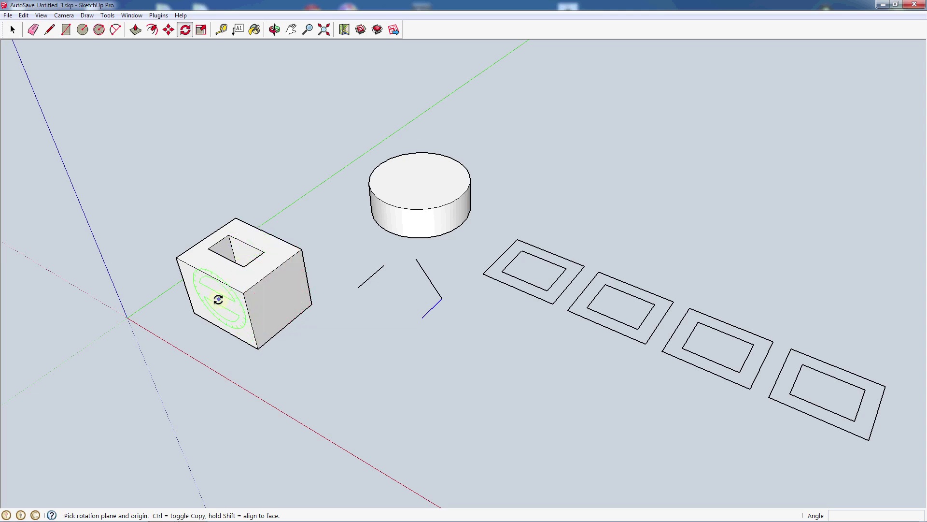
scroll(476, 389, down, 1)
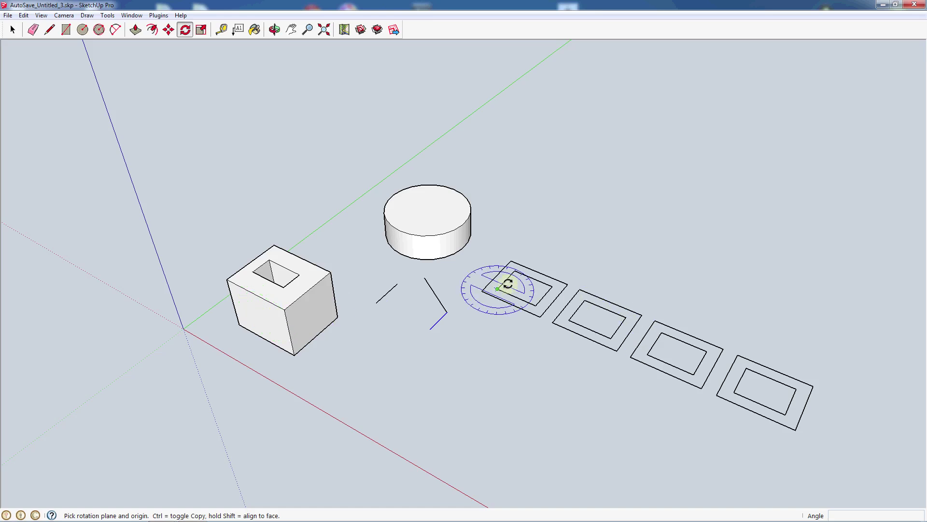
key(space)
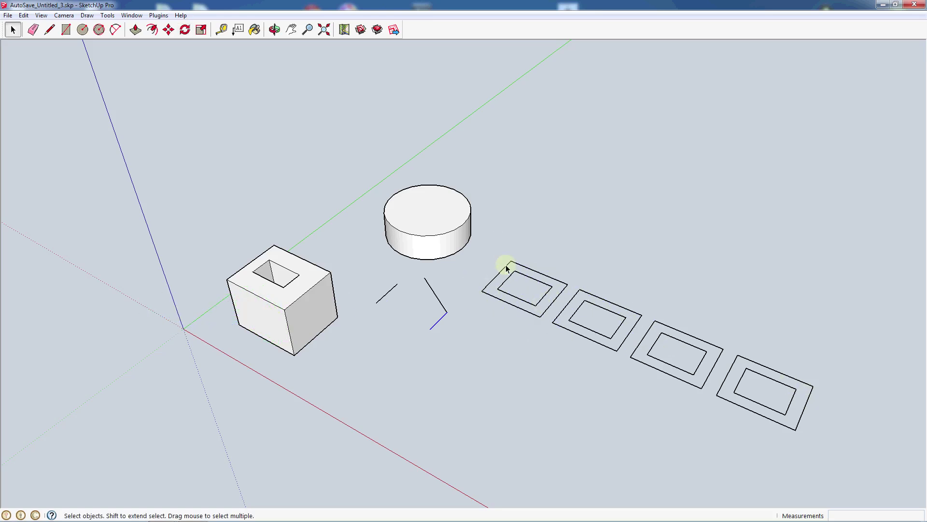
drag(497, 254, 558, 321)
drag(554, 260, 497, 316)
click(184, 30)
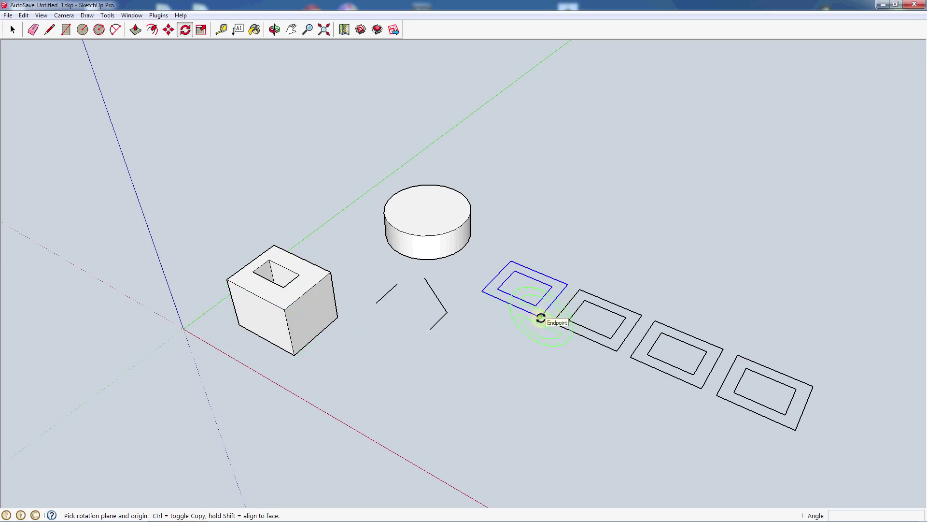
scroll(545, 312, up, 4)
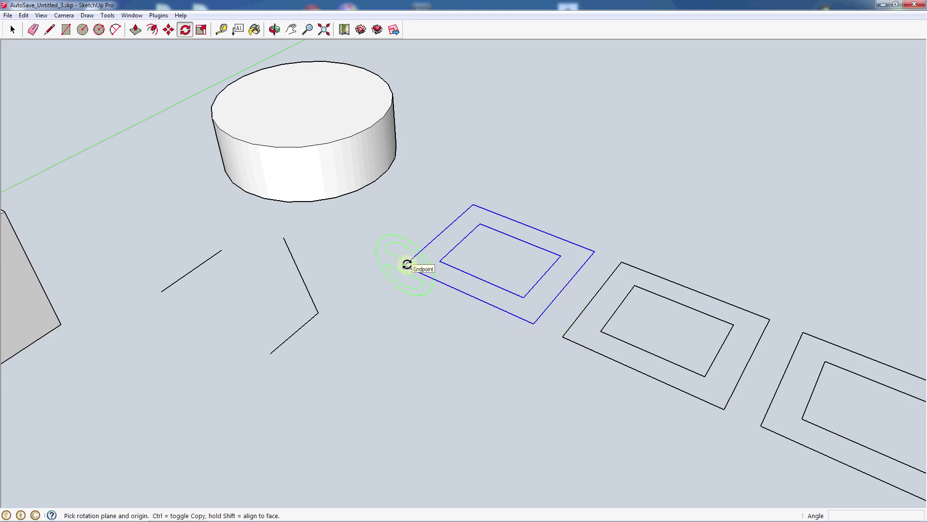
click(534, 324)
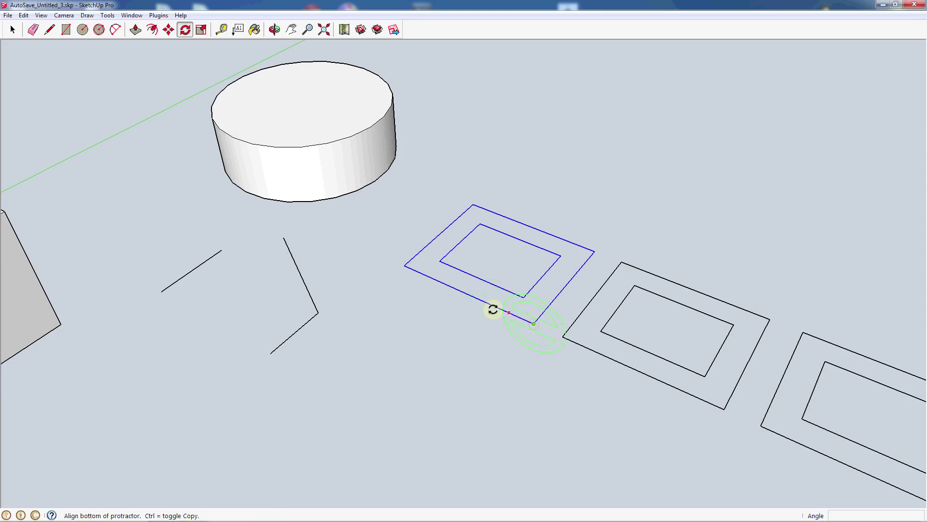
click(404, 267)
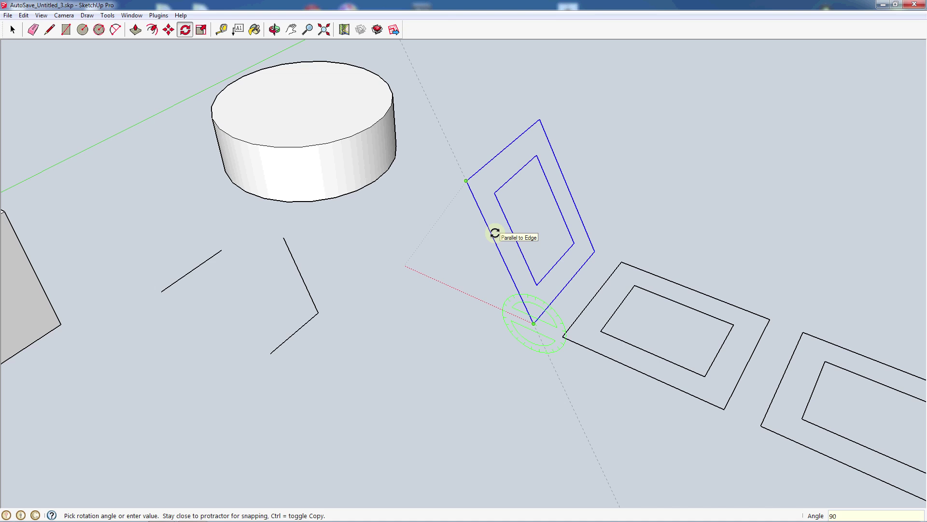
click(495, 234)
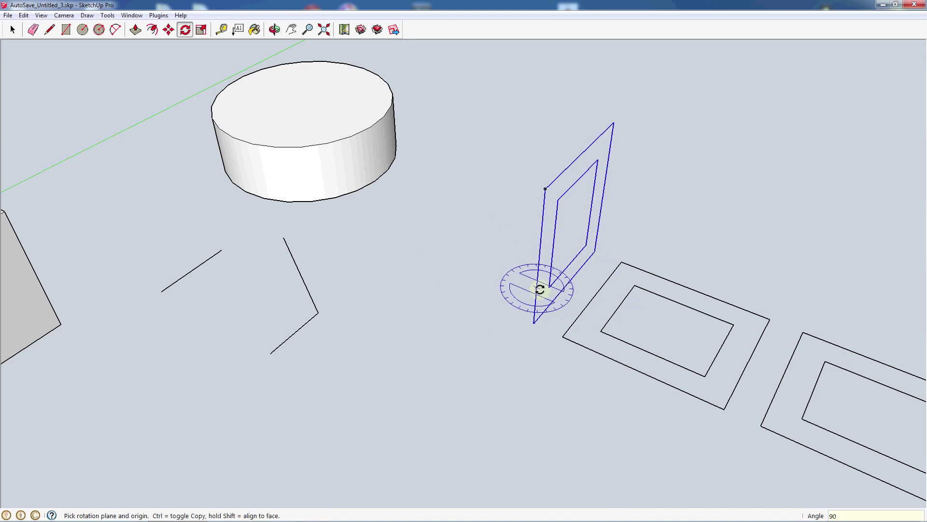
- Rotate the upright nested rectangles 90° horizontally around the outer rectangle's upper far corner, facing them along the row
scroll(546, 291, down, 3)
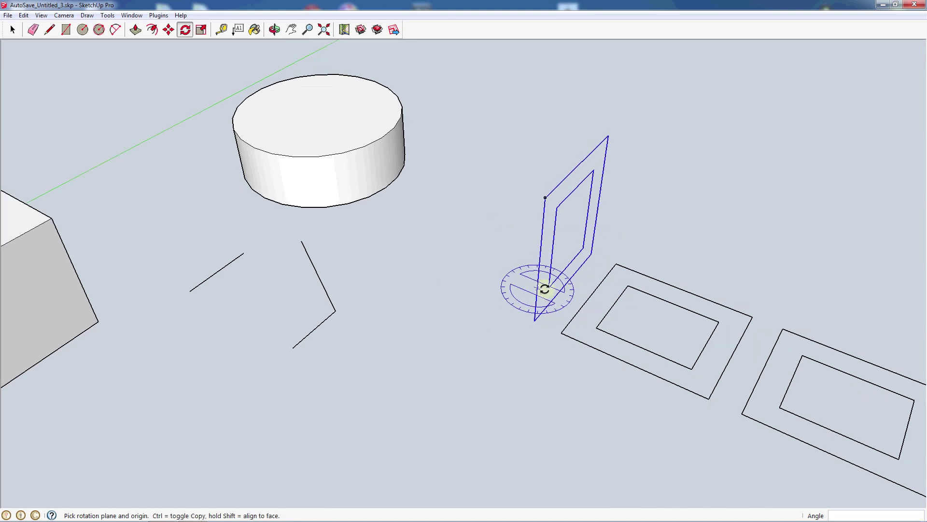
scroll(544, 290, down, 2)
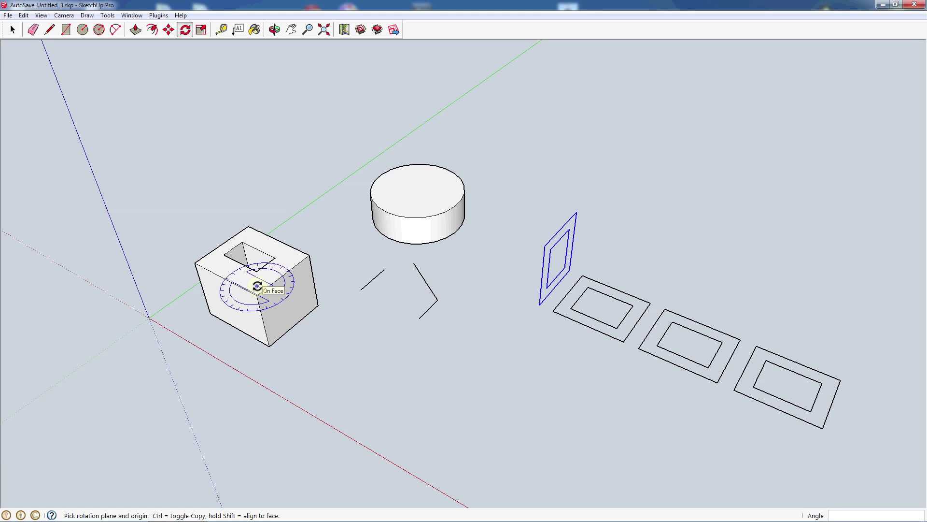
click(577, 211)
click(543, 244)
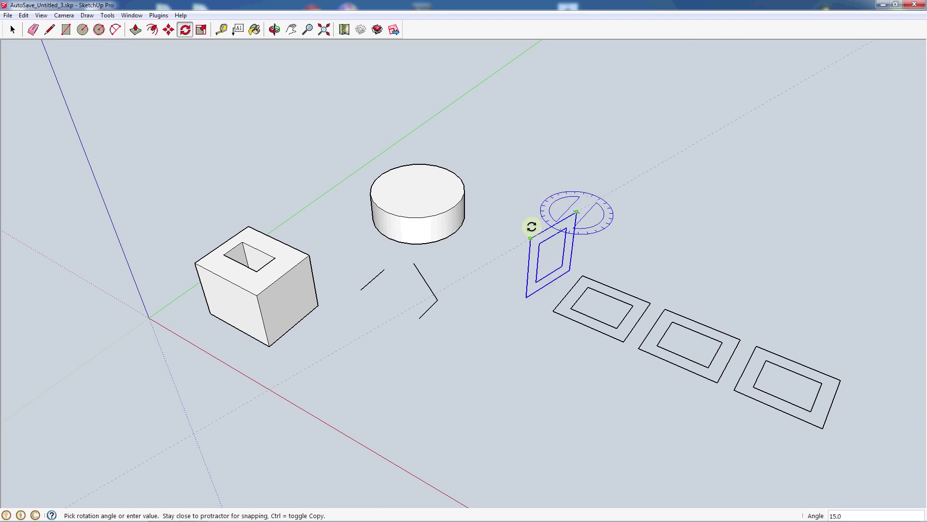
click(534, 196)
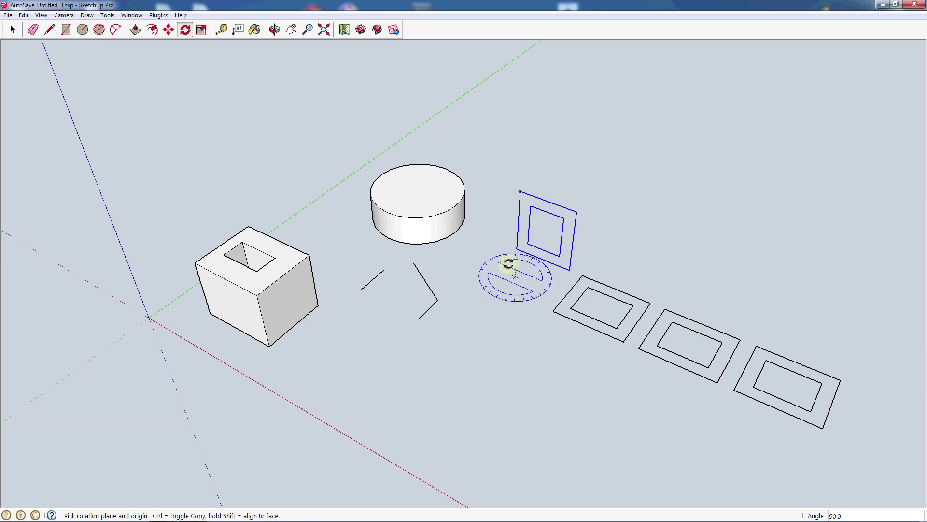
- Try scaling the upright nested rectangles uniformly from a corner grip and in one direction from the edge grips
click(202, 30)
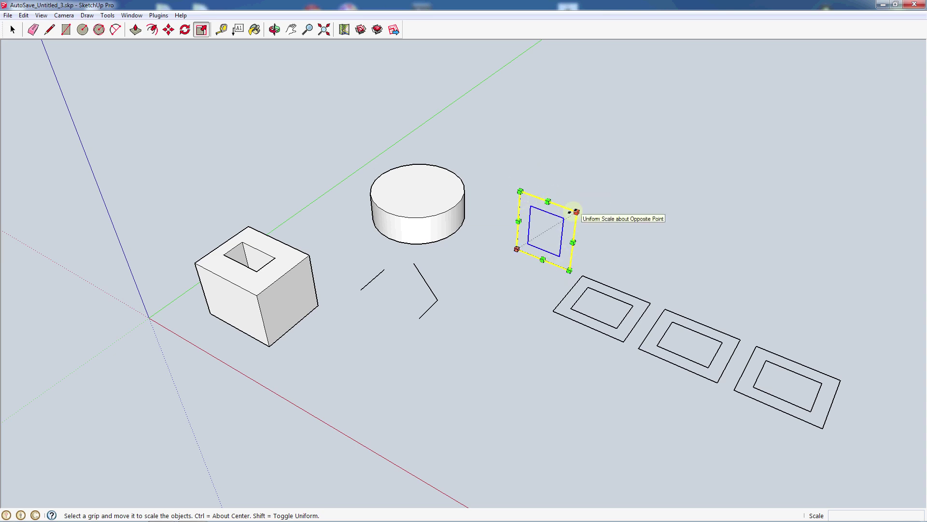
drag(571, 212, 568, 191)
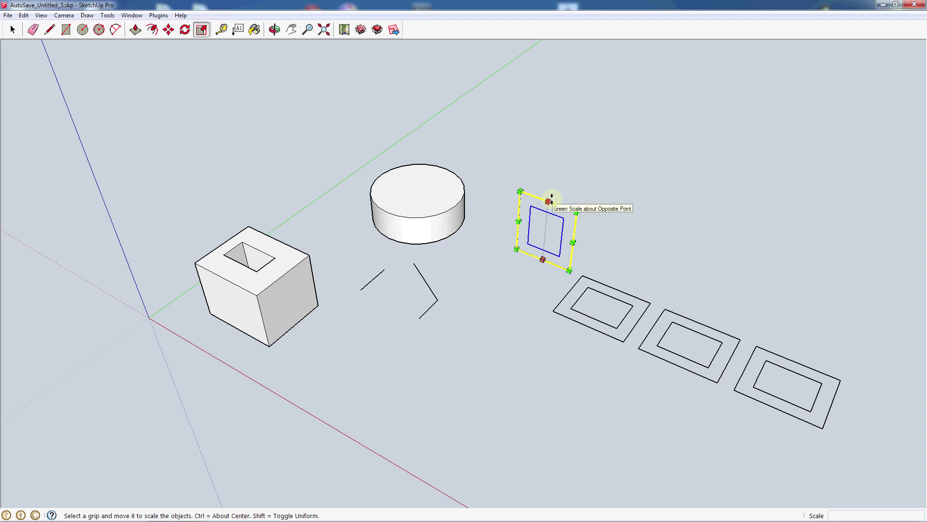
drag(548, 199, 559, 121)
key(Escape)
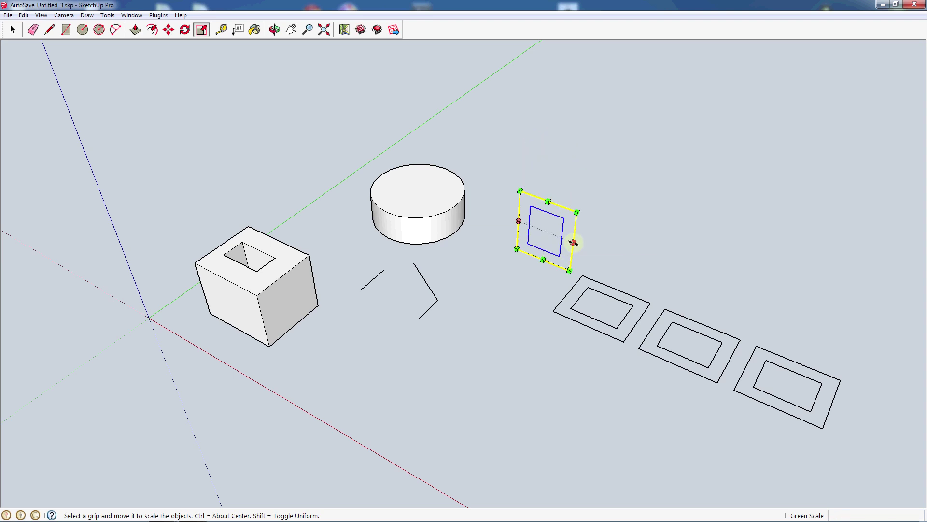
mouse_move(573, 242)
mouse_down()
mouse_move(664, 262)
mouse_move(560, 238)
mouse_up()
key(Escape)
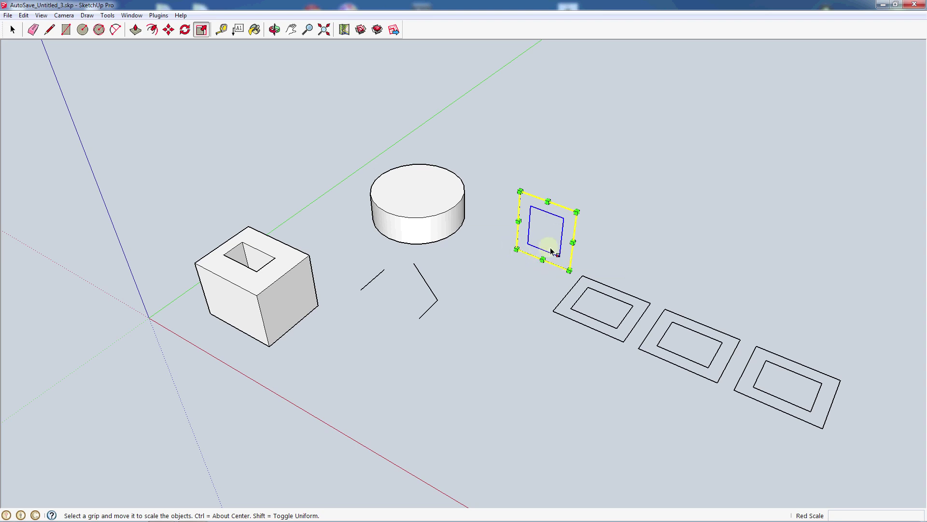
drag(576, 211, 668, 154)
key(Escape)
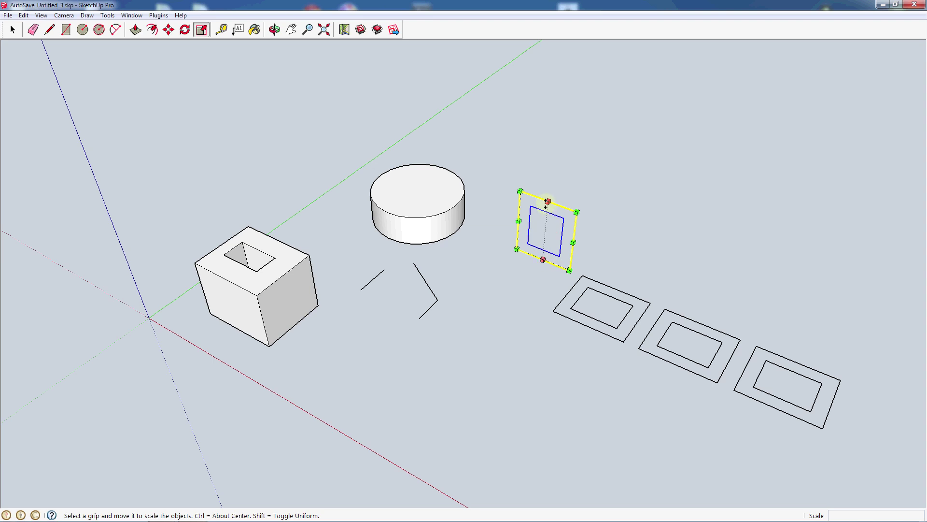
- Select the entire hollow box and try scaling it in the red and green directions from a vertical edge's grip
key(space)
click(274, 294)
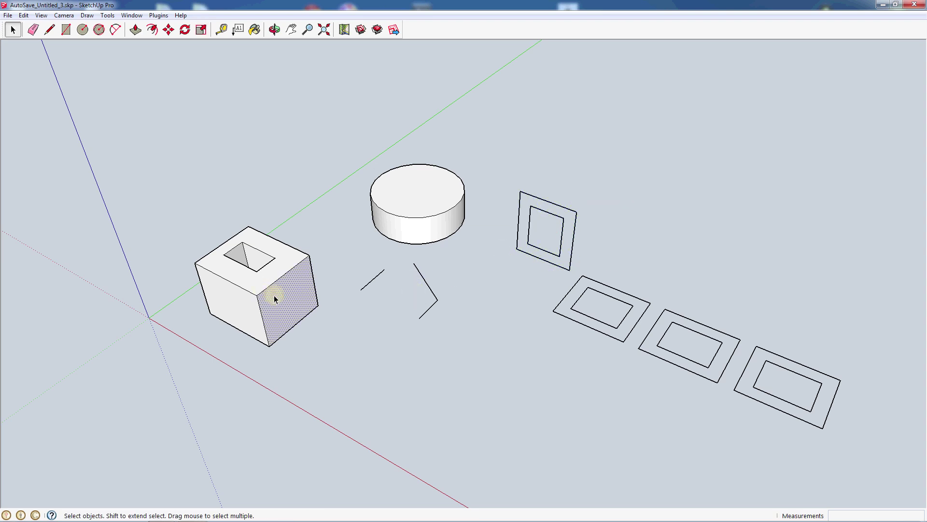
double_click(274, 295)
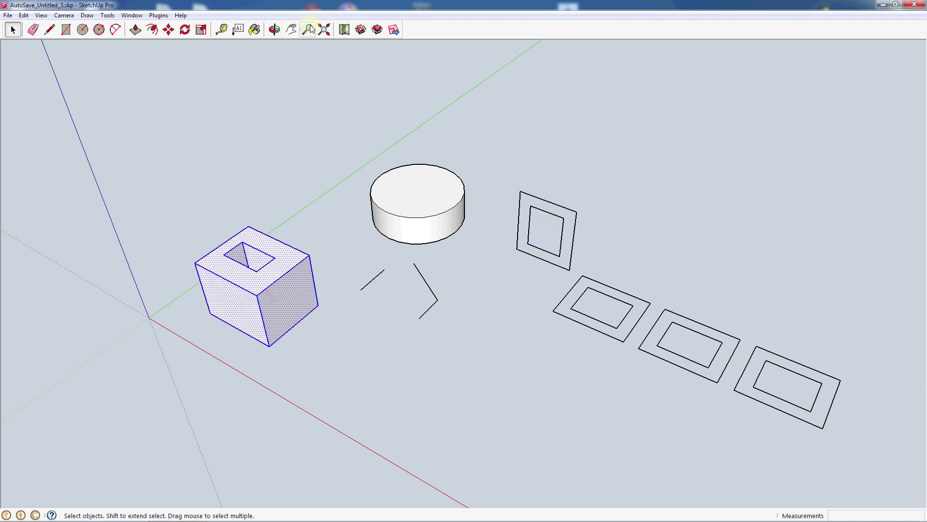
click(200, 29)
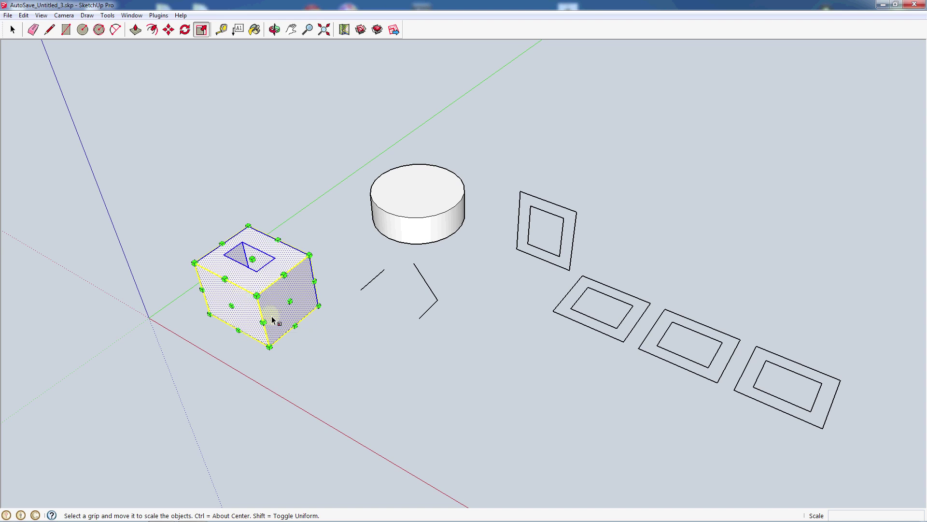
mouse_move(314, 285)
mouse_down()
mouse_move(362, 279)
mouse_move(307, 289)
mouse_move(373, 276)
mouse_move(288, 287)
mouse_move(395, 265)
mouse_move(323, 279)
mouse_up()
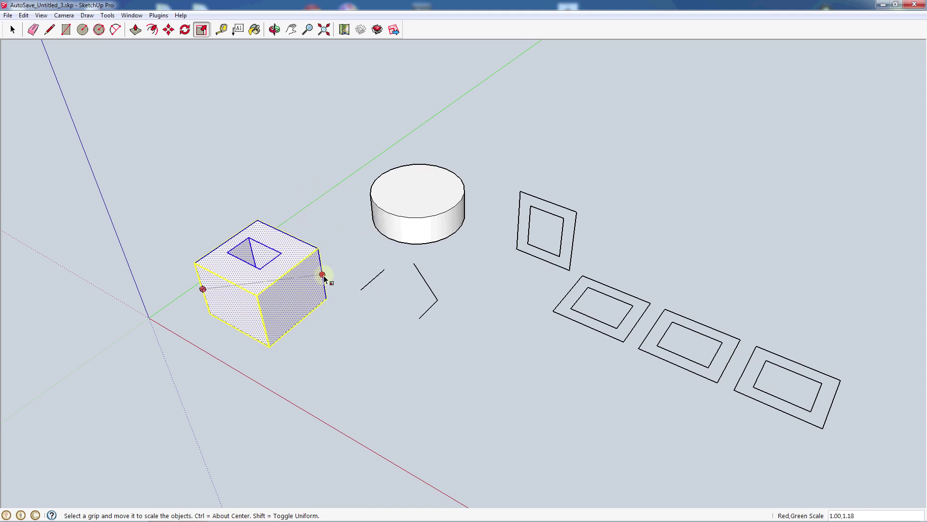
key(Escape)
- Try scaling the selected box uniformly by .25 from an upper corner grip, and undo the scaling
drag(311, 252, 246, 269)
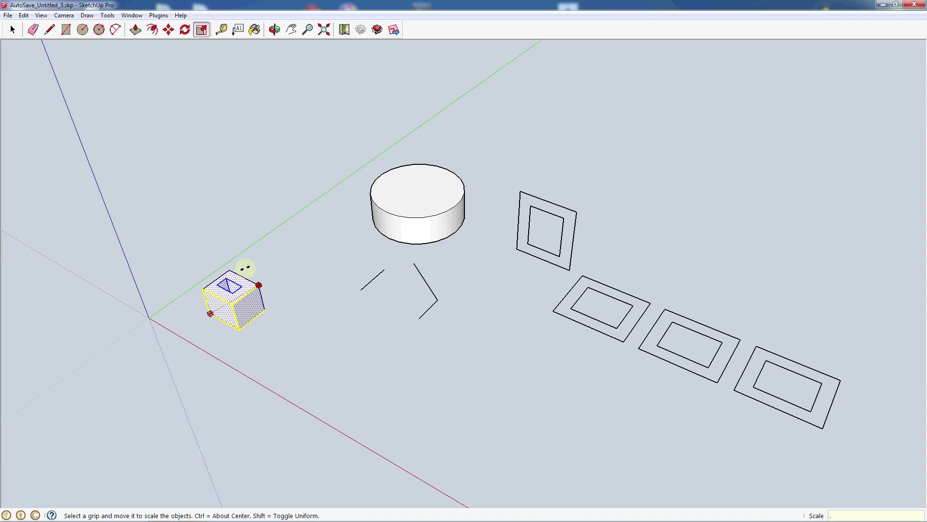
text(5)
key(Return)
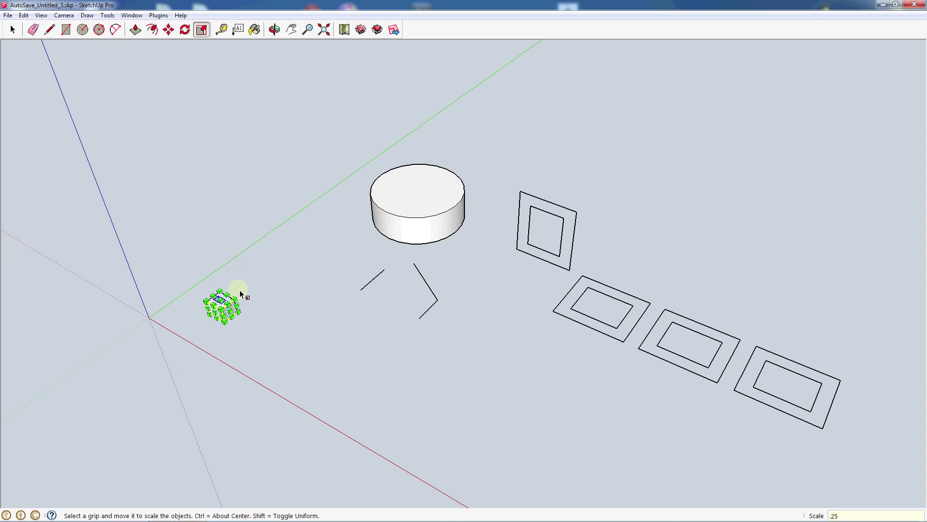
key(ctrl+z)
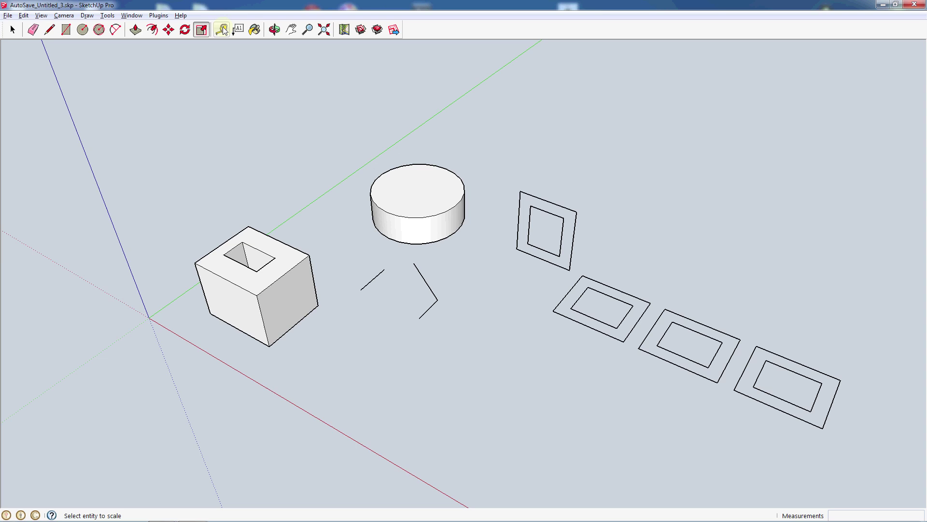
- Create two Tape Measure guides along the red axis from the box's upper corners, about 20 13/16" from the nearest corner and 3" from the other
click(224, 31)
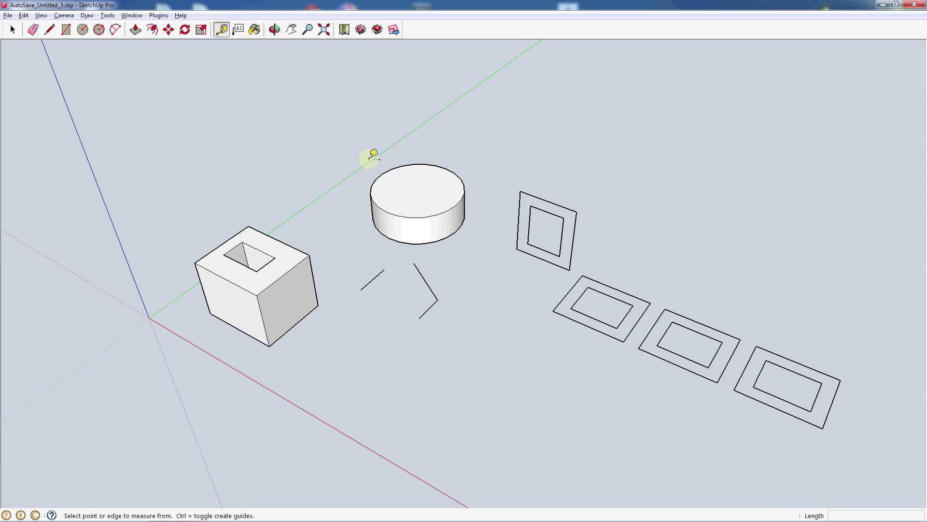
click(257, 295)
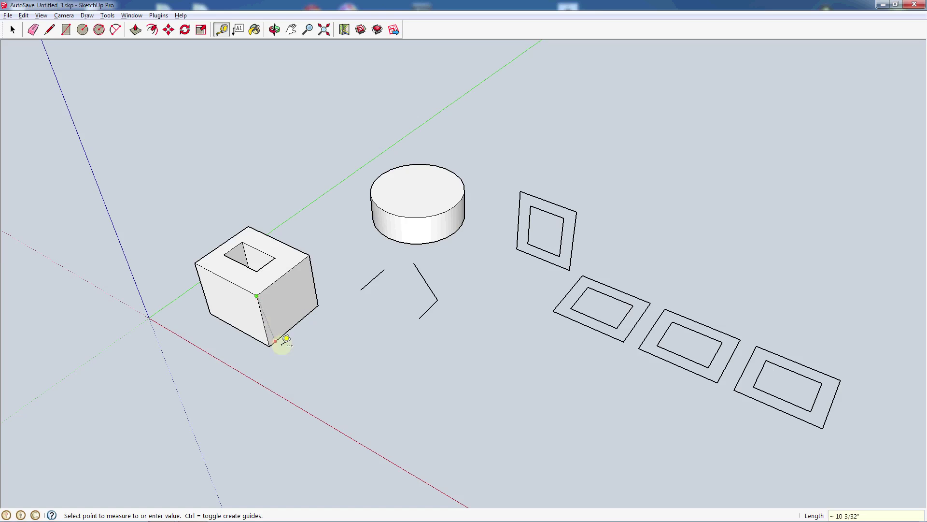
click(378, 358)
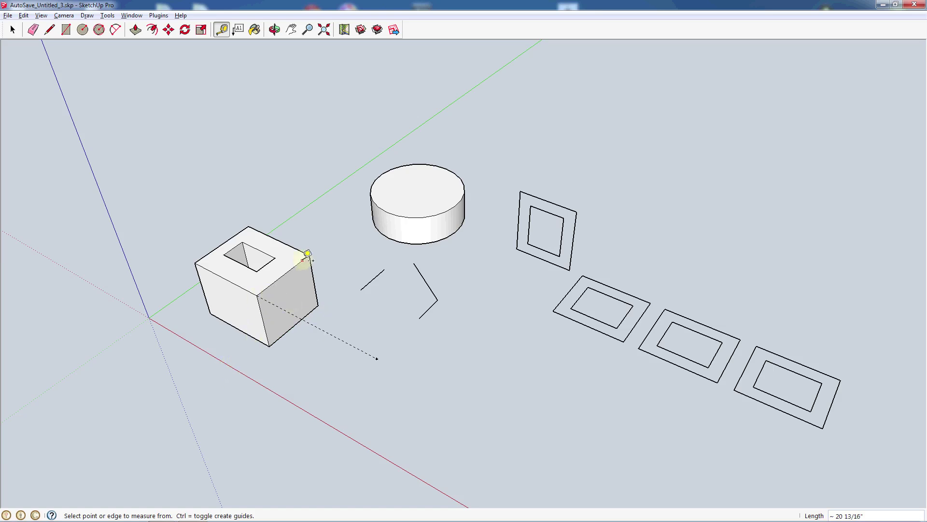
click(310, 255)
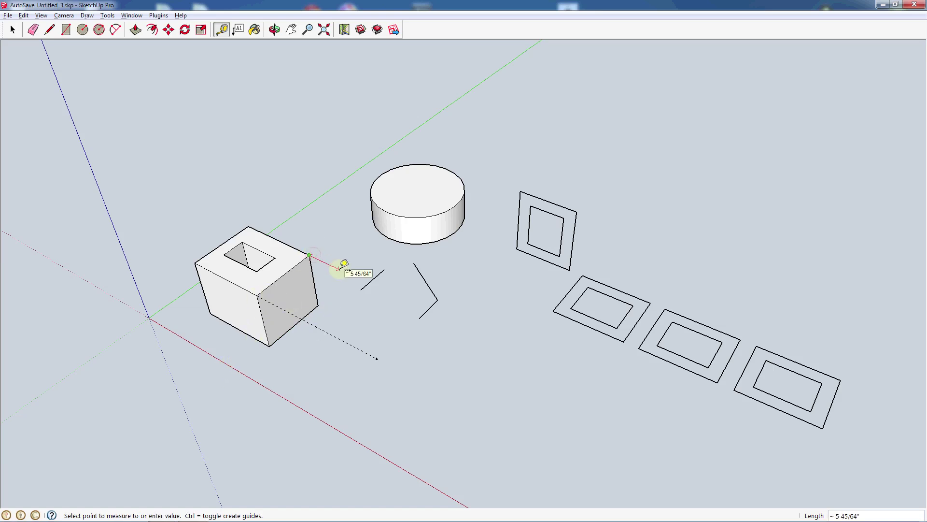
text(3)
key(Return)
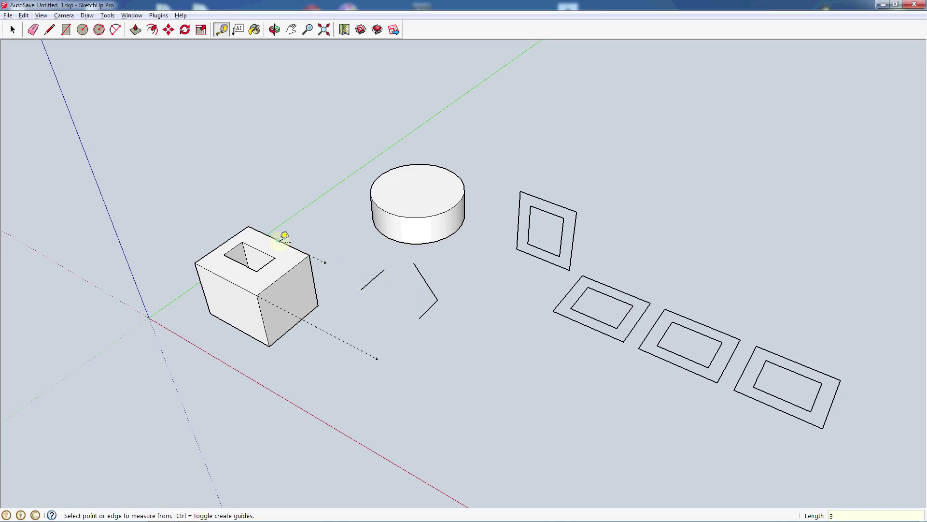
- Add a guide line parallel to the red axis through the nearest corner of the first flat nested rectangles
click(258, 382)
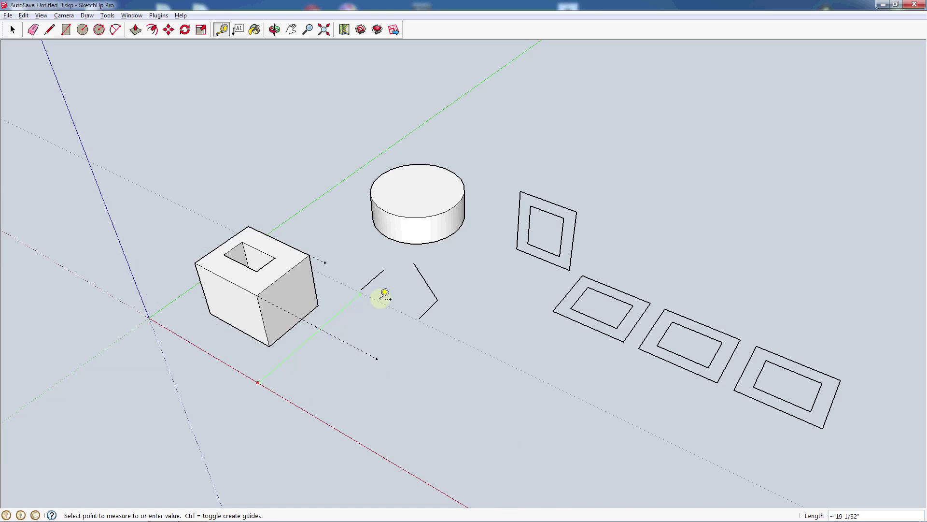
click(554, 311)
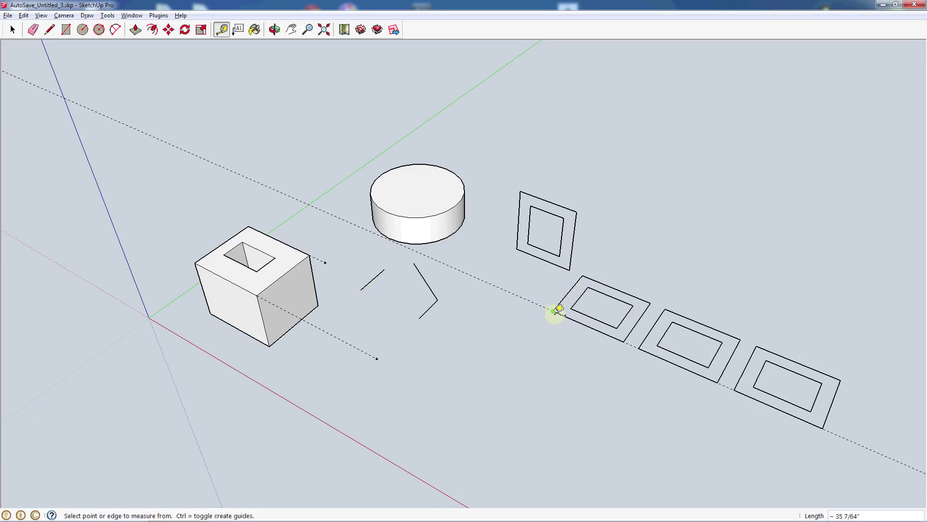
- Select the whole cylinder and move it slightly so its bottom rim meets the long guide line
scroll(404, 248, up, 2)
key(space)
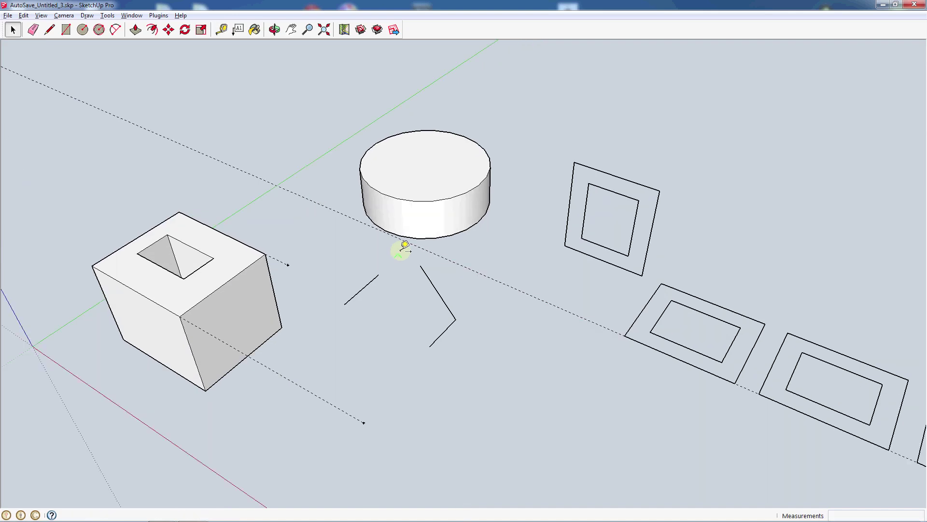
triple_click(421, 221)
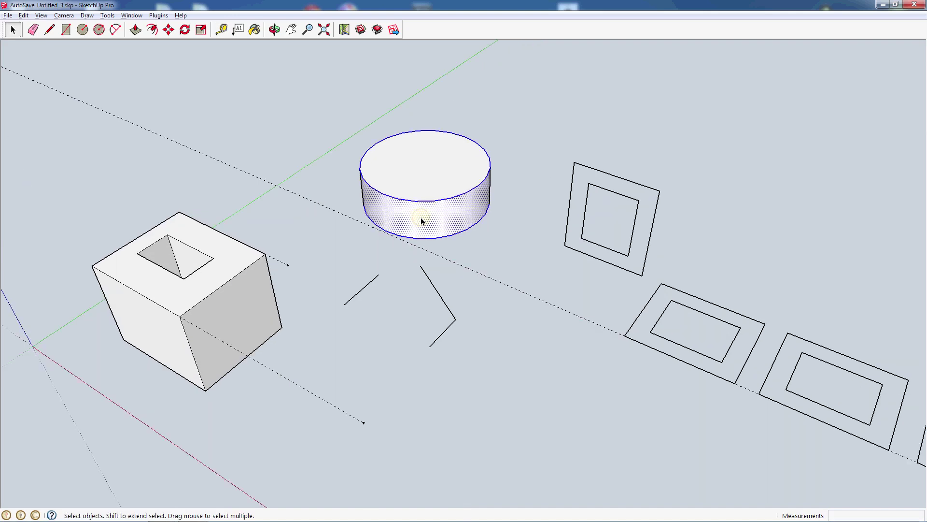
key(m)
click(385, 227)
click(385, 232)
- Select the upright nested rectangles and move them by the outer rectangle's lower corner nearest the cylinder onto the long guide line
key(space)
click(580, 252)
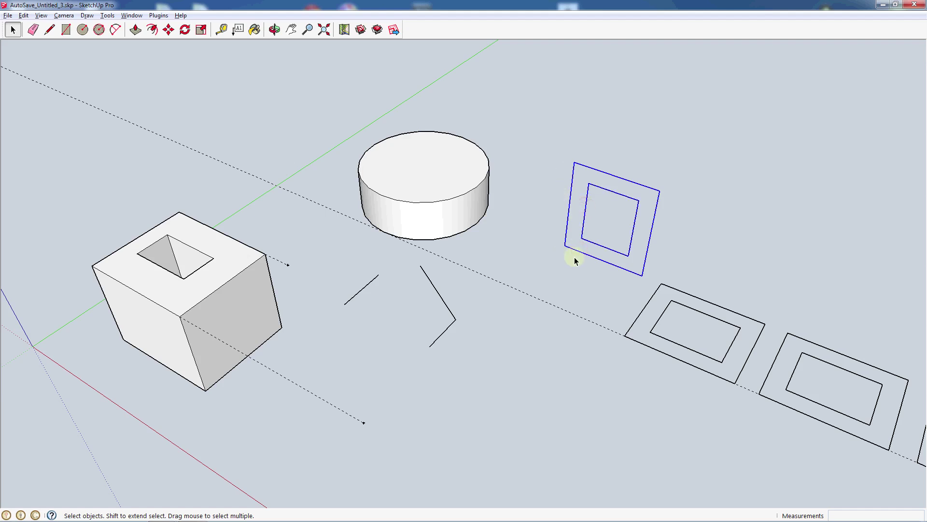
key(m)
click(562, 246)
click(511, 287)
scroll(455, 326, down, 3)
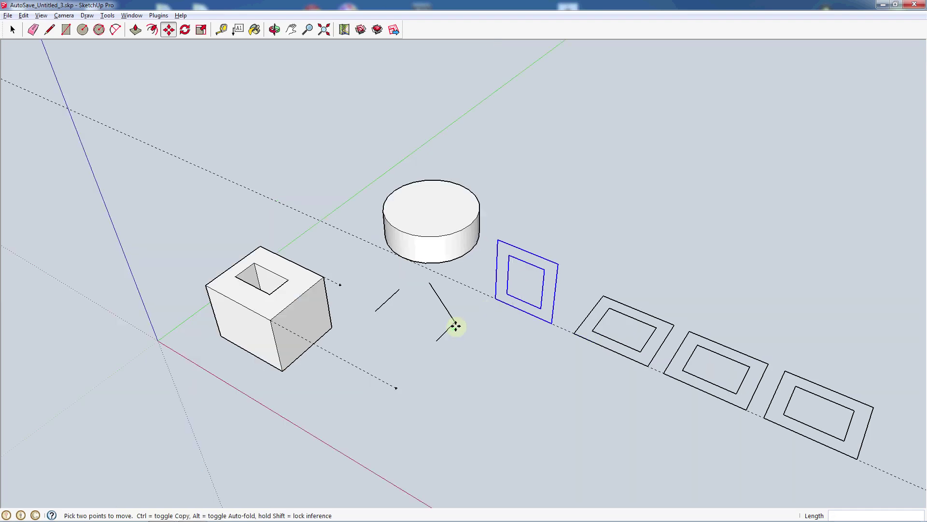
- Create two Tape Measure guides, one parallel to the green axis and one parallel to the red axis, each offset 2" from its axis
scroll(456, 326, down, 2)
scroll(456, 332, up, 2)
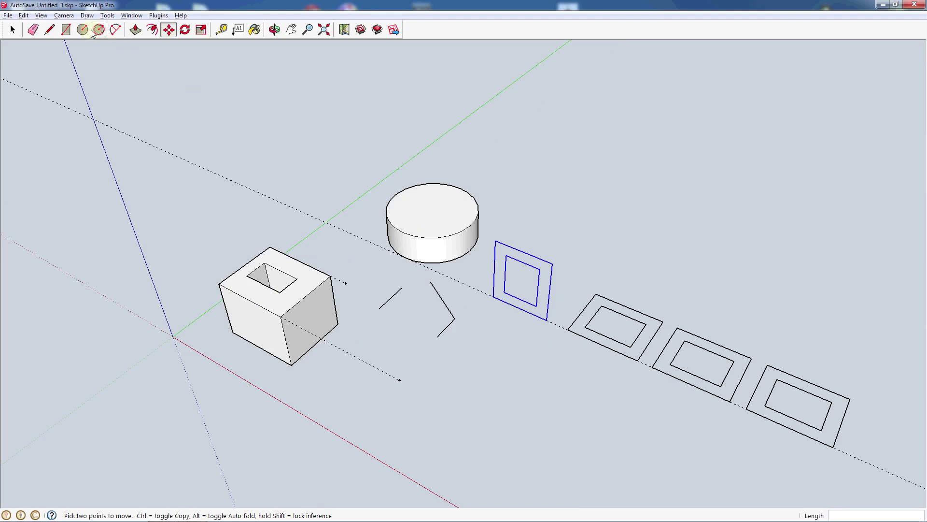
click(222, 30)
click(395, 171)
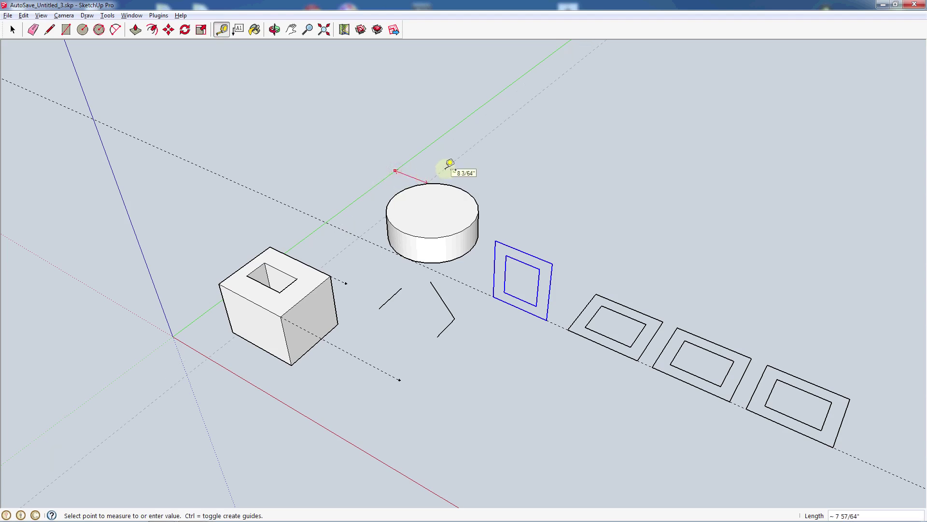
key(Return)
click(196, 349)
click(220, 343)
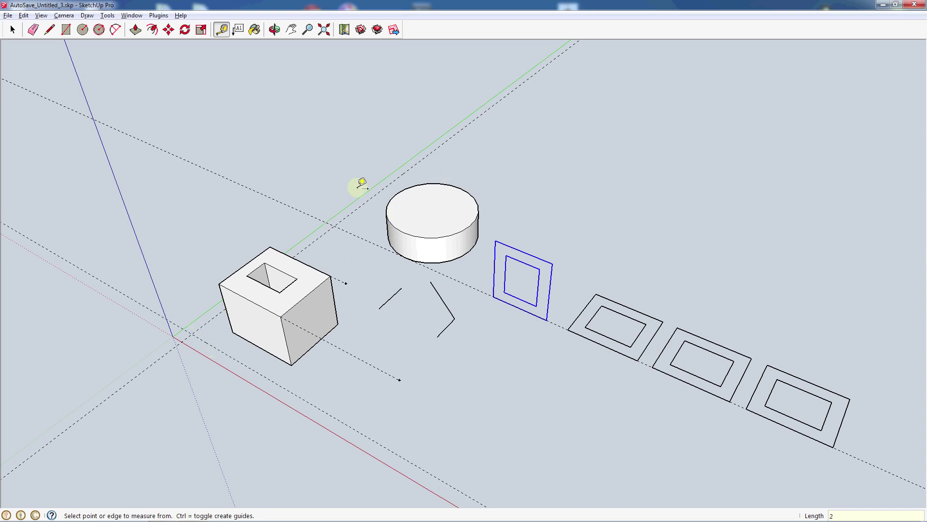
- Add a farther guide parallel to the red-axis guide and another 48" from the green-axis guide
click(321, 410)
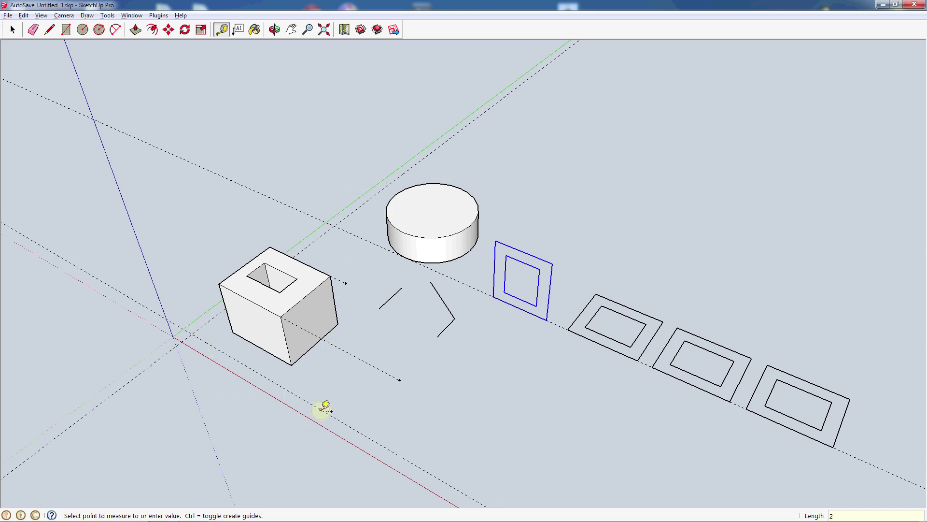
click(374, 390)
click(325, 233)
key(Return)
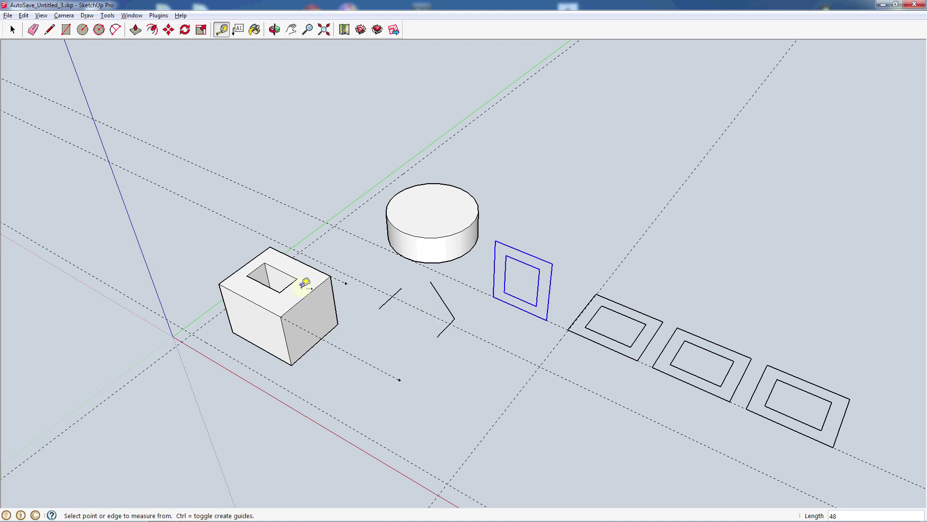
- Attach a leader text label to the box's top face and leave its text empty
click(238, 30)
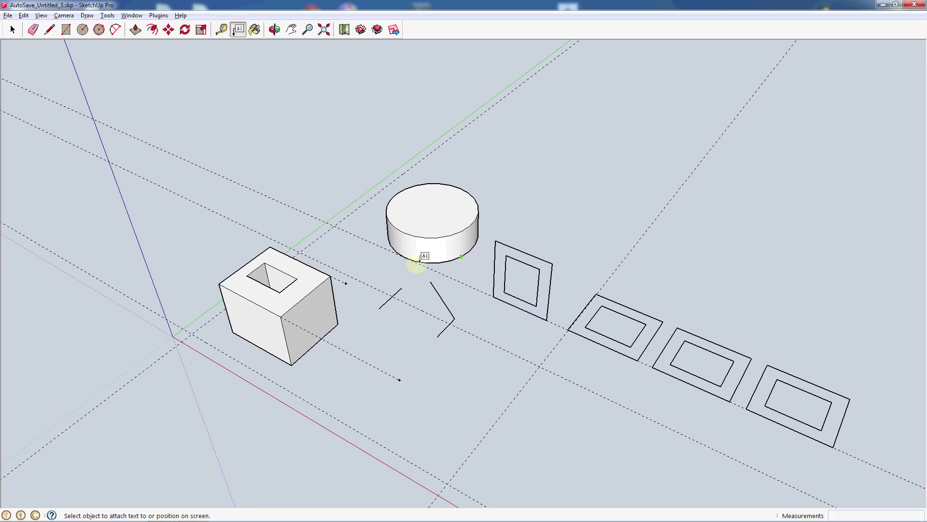
click(303, 281)
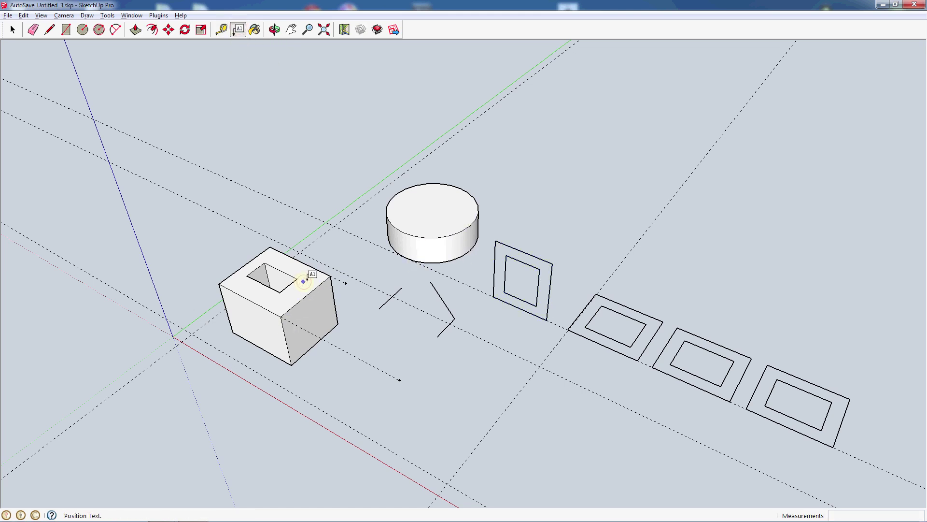
click(311, 177)
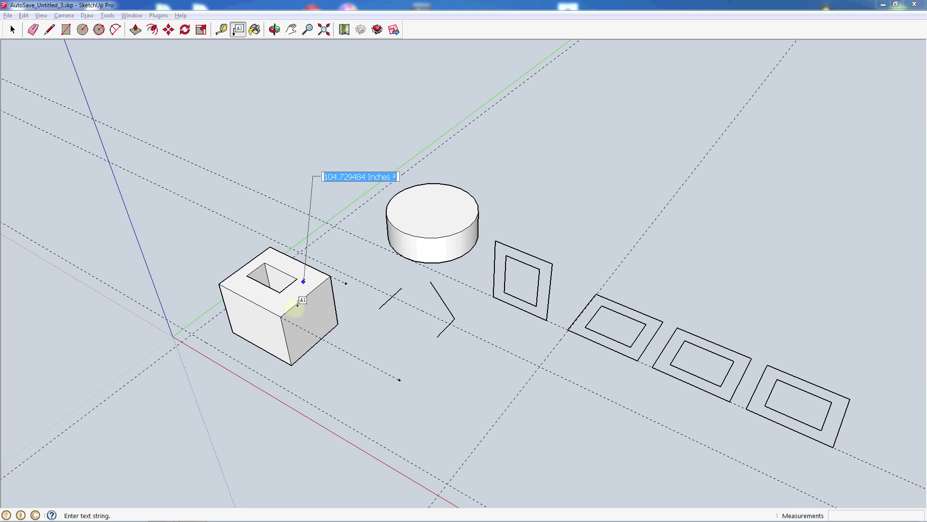
click(272, 304)
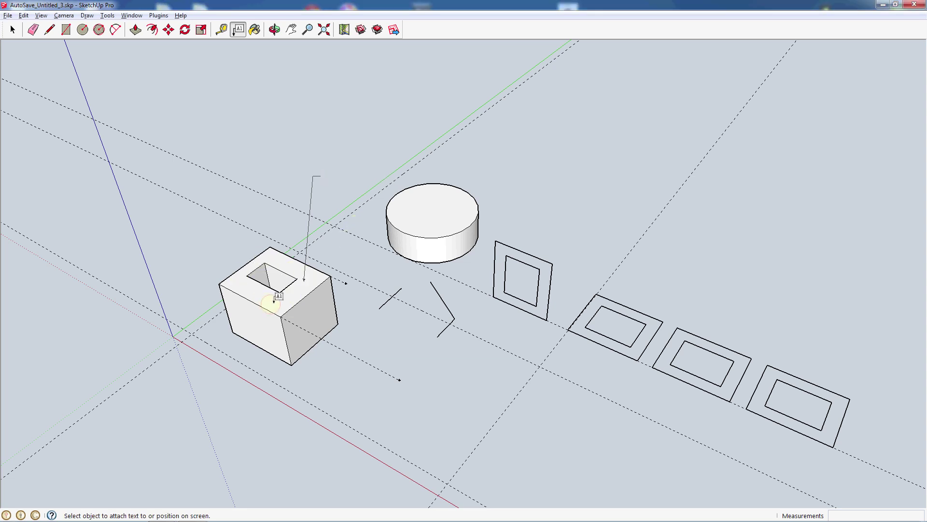
- Delete the empty leader label from the box's top face
key(space)
click(298, 279)
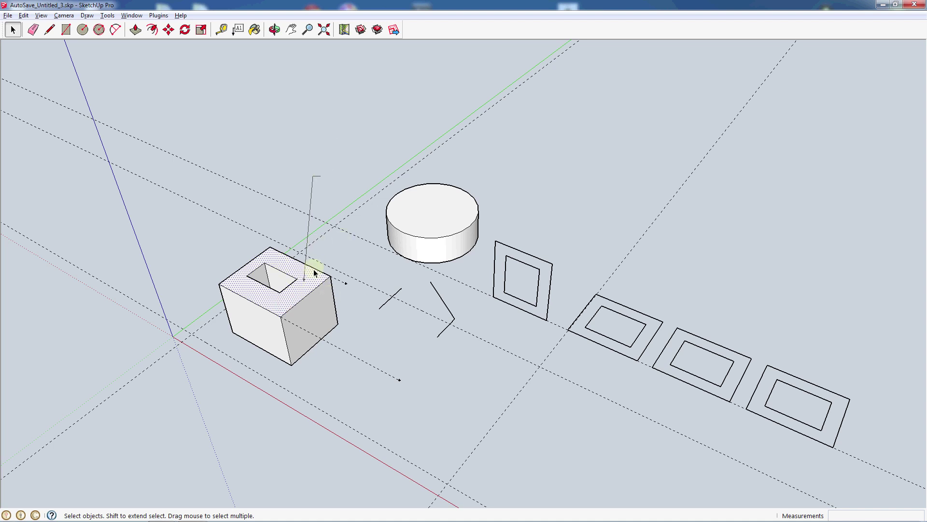
click(318, 177)
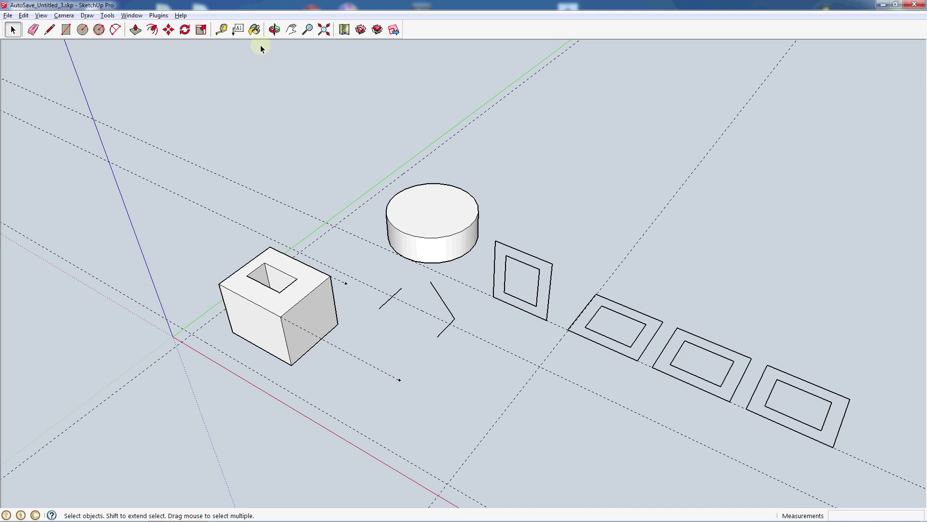
- Browse the Stone and Wood material collections and paint the box's top face with Wood_Floor
click(255, 30)
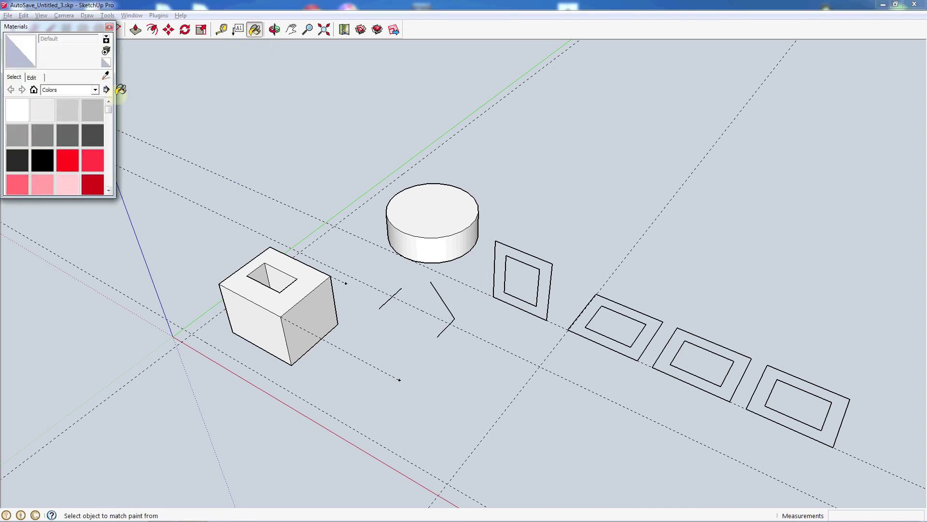
drag(109, 109, 110, 88)
click(95, 90)
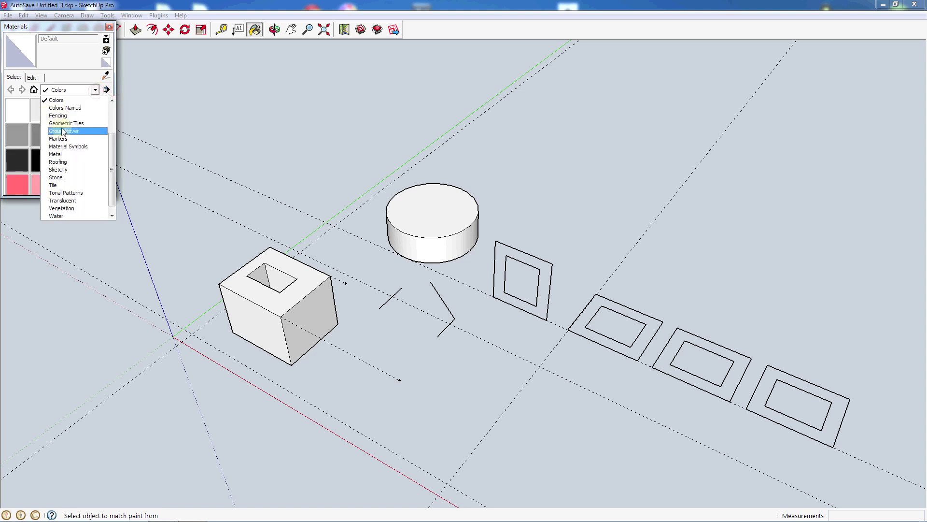
click(67, 177)
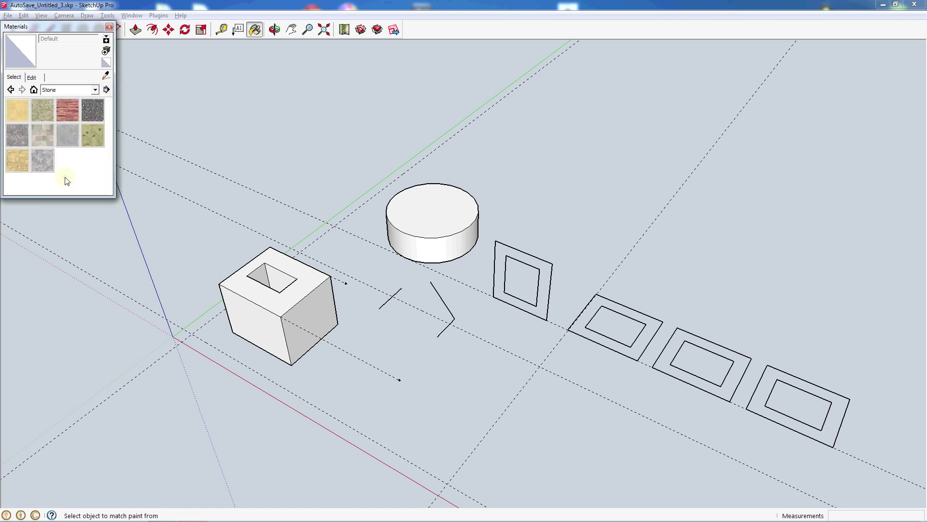
click(95, 90)
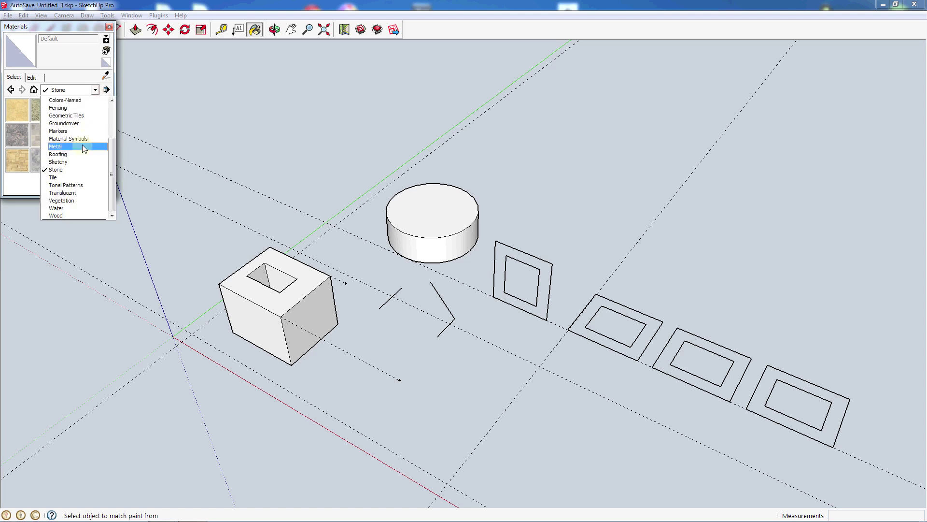
click(66, 216)
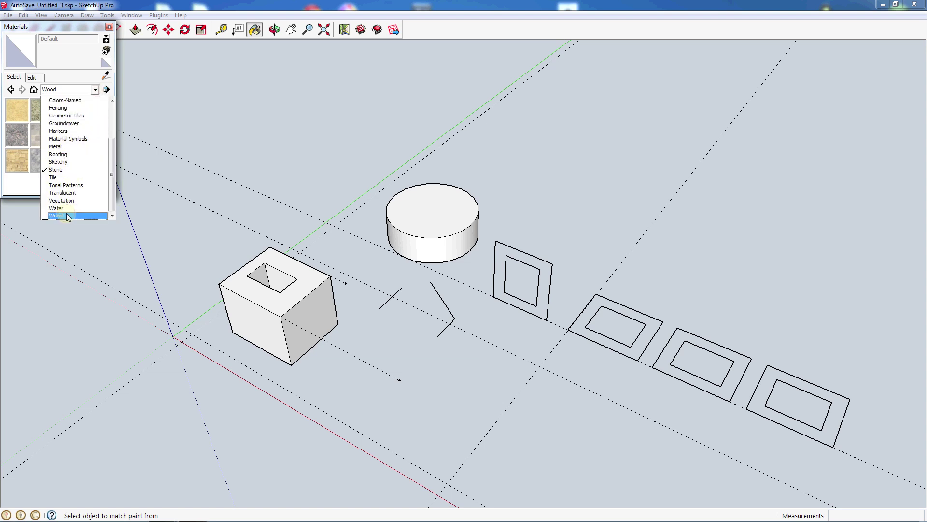
click(19, 112)
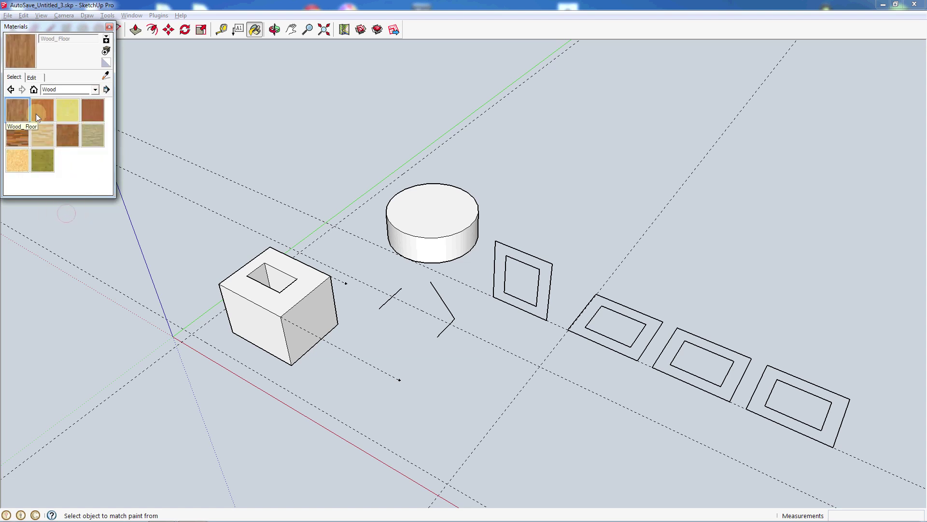
click(289, 300)
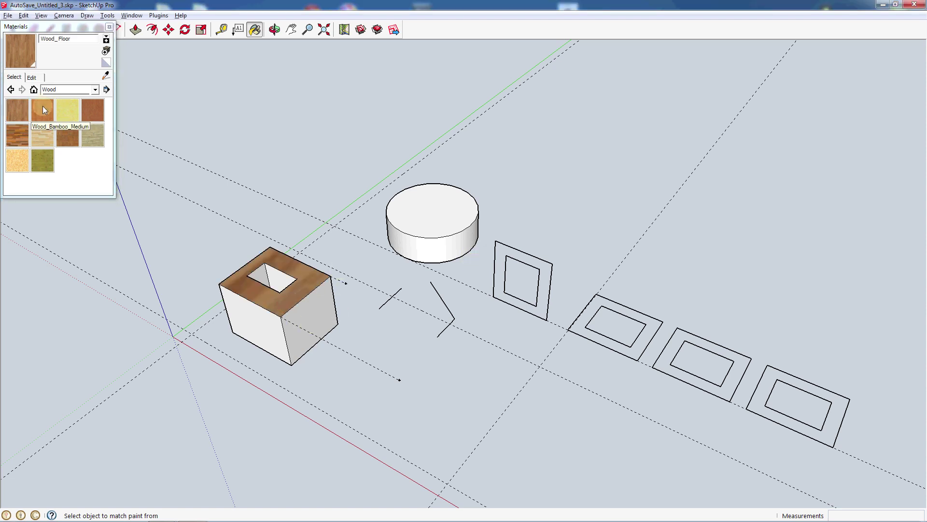
- Paint the box's right-hand side with Wood_Bamboo_Medium and its front-left side with Wood_OSB, and close the materials browser
click(42, 108)
click(321, 311)
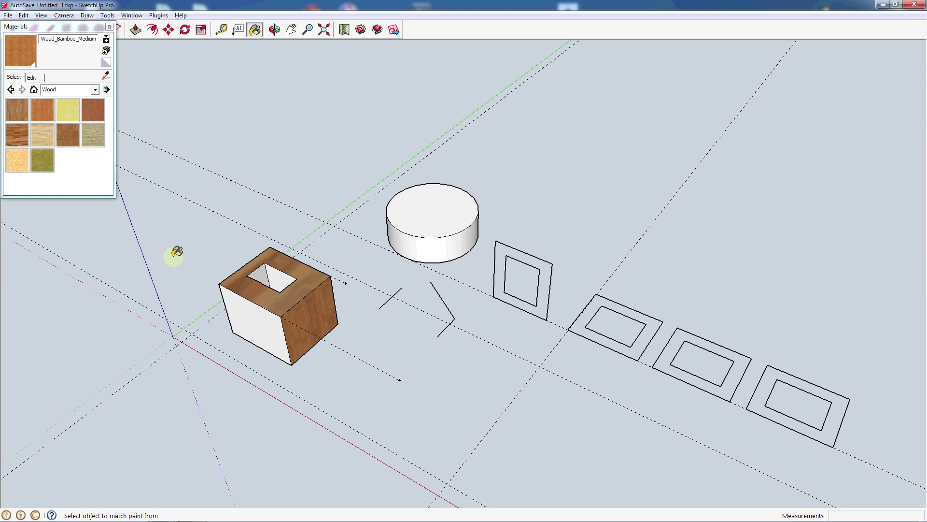
click(30, 167)
click(269, 314)
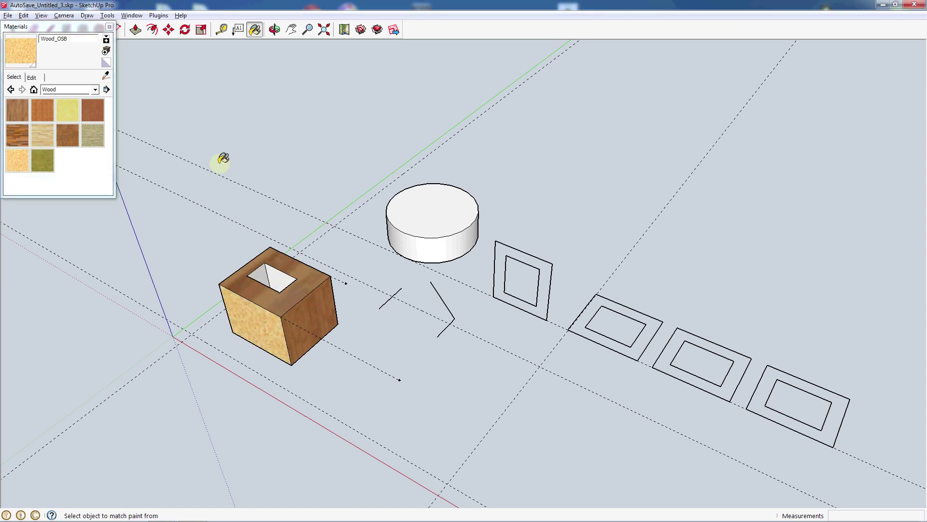
click(110, 27)
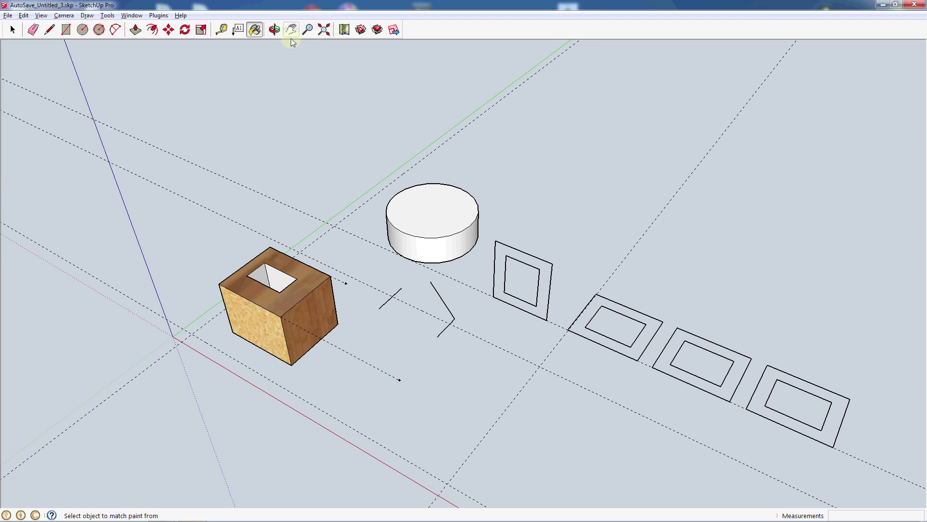
- Orbit around the model and zoom in and out to examine the shapes from different angles
click(274, 30)
drag(523, 199, 501, 251)
click(12, 30)
scroll(479, 288, down, 3)
scroll(481, 294, up, 2)
key(o)
drag(481, 293, 481, 252)
key(space)
scroll(480, 255, up, 3)
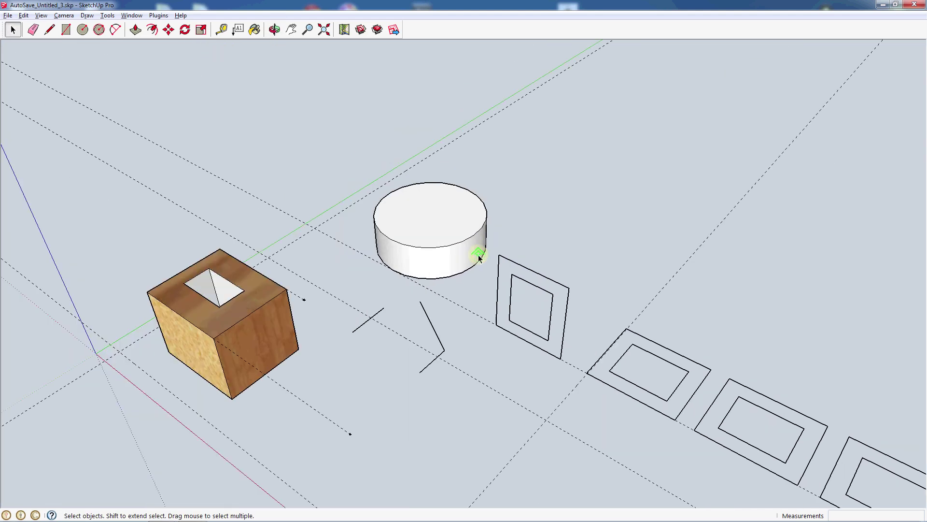
scroll(478, 258, down, 3)
middle_drag(501, 271, 505, 296)
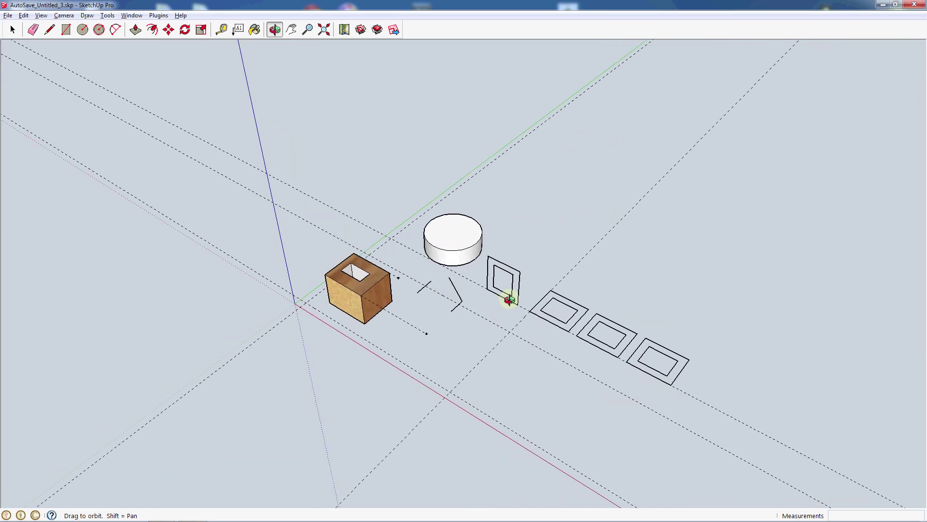
- Pan the view across the model, zoom on the shapes, and fit the whole model in view with Zoom Extents
click(291, 30)
drag(476, 304, 410, 261)
click(308, 29)
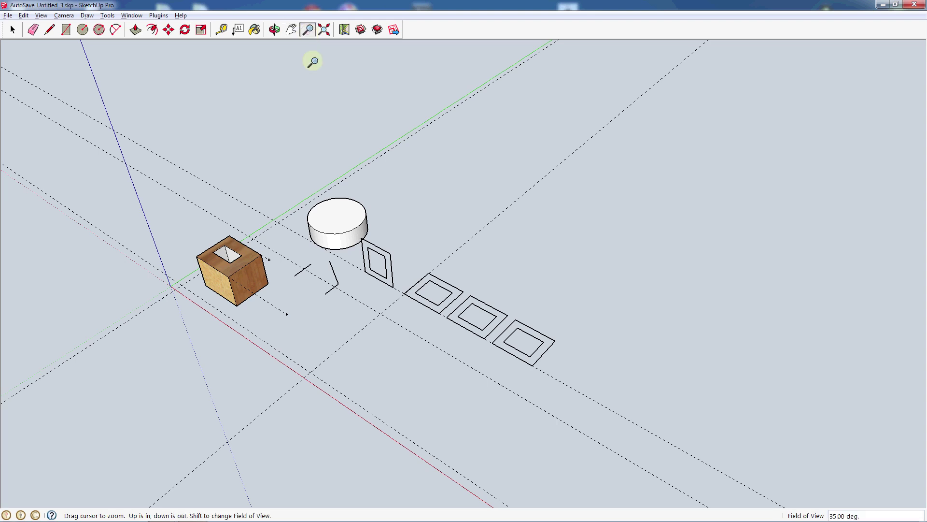
double_click(355, 242)
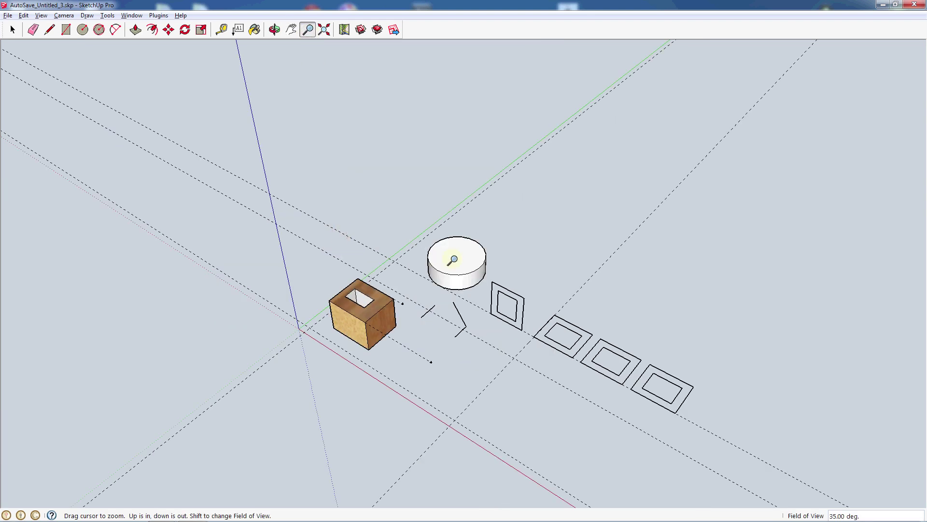
click(324, 30)
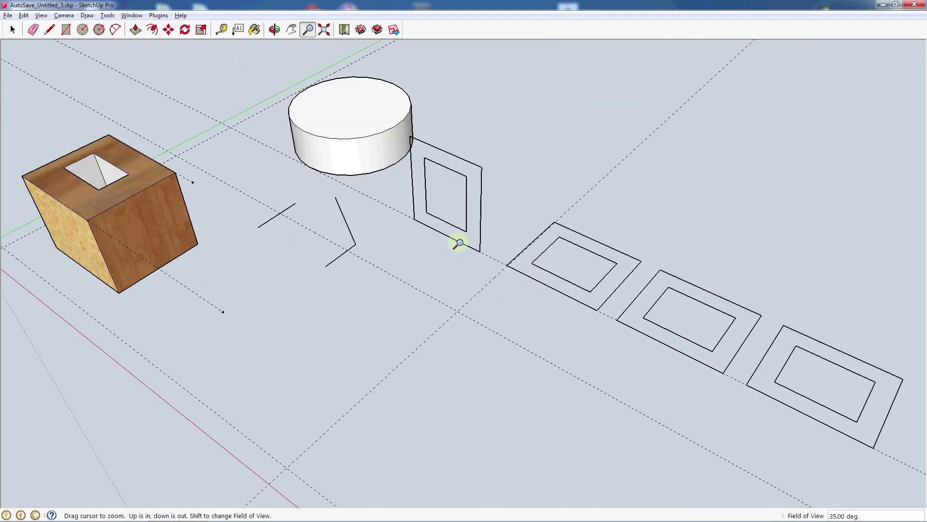
- Open the 3D Warehouse and search for a brushless motor
click(361, 30)
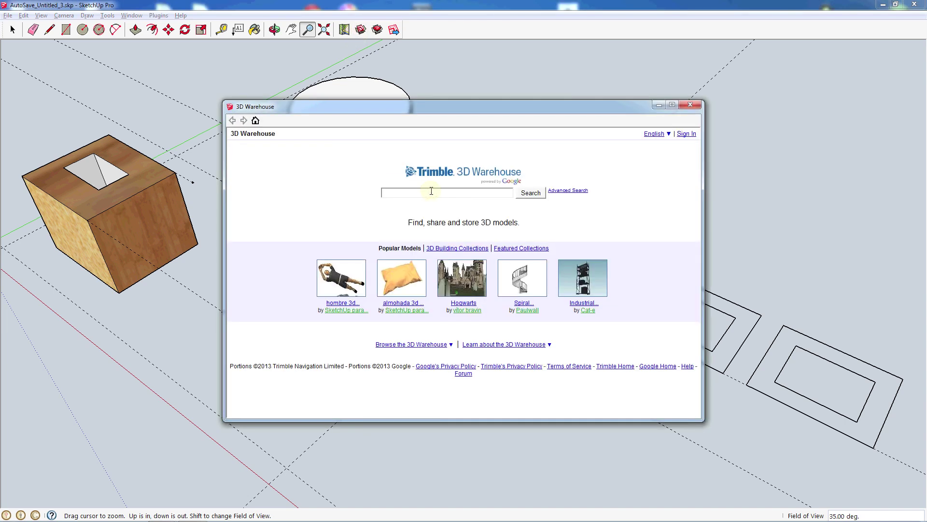
text(Brushless l)
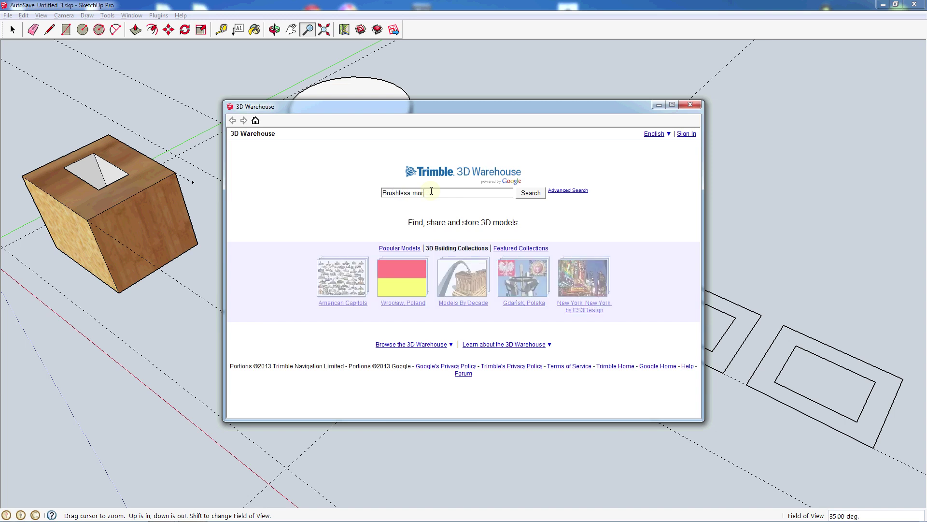
key(Return)
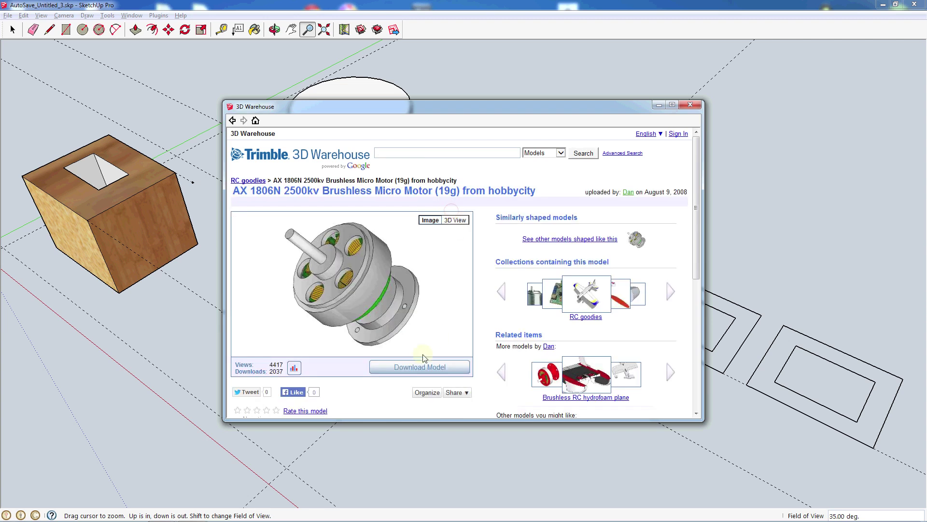
- Load the AX 1806N 2500kv Brushless Micro Motor directly into the model and place it in front of the loose angled lines
click(419, 366)
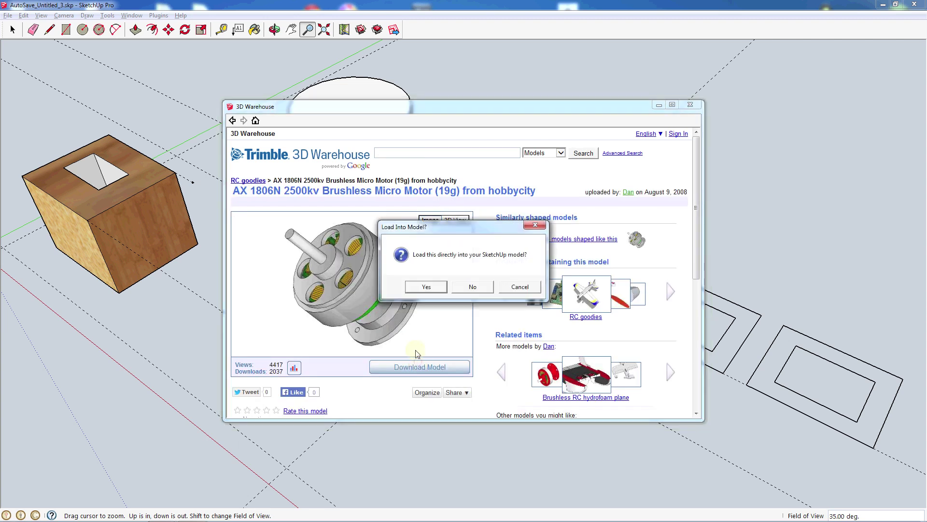
click(427, 287)
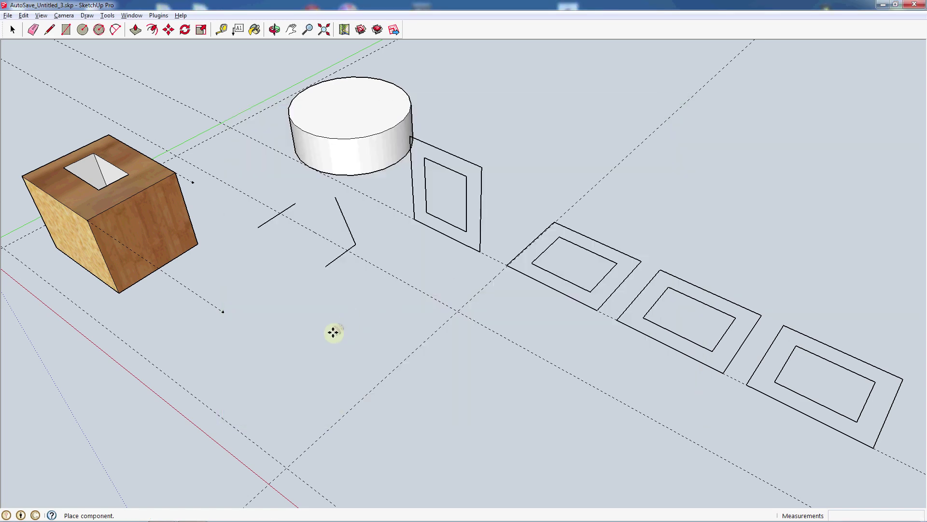
scroll(336, 331, up, 6)
click(334, 331)
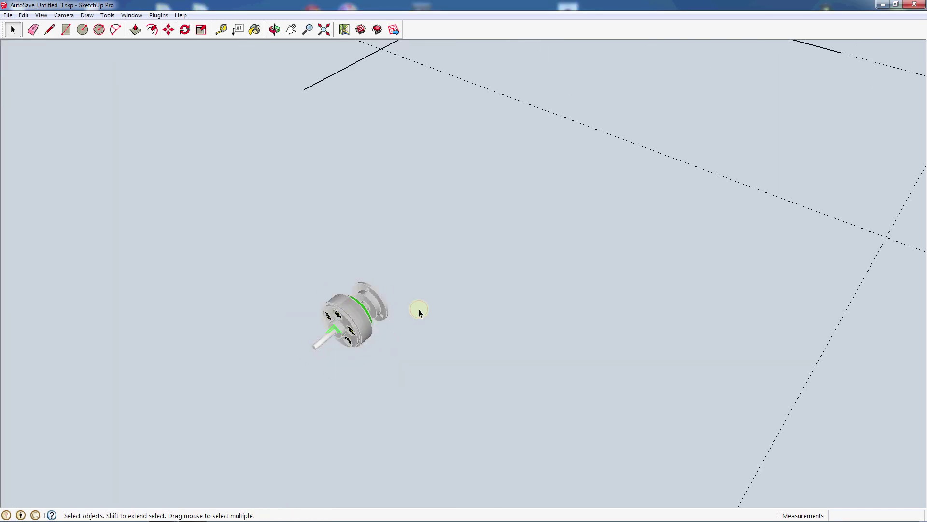
- Examine the imported motor and its scale relative to the box, cylinder and nested rectangles from several viewpoints
middle_drag(363, 342, 381, 358)
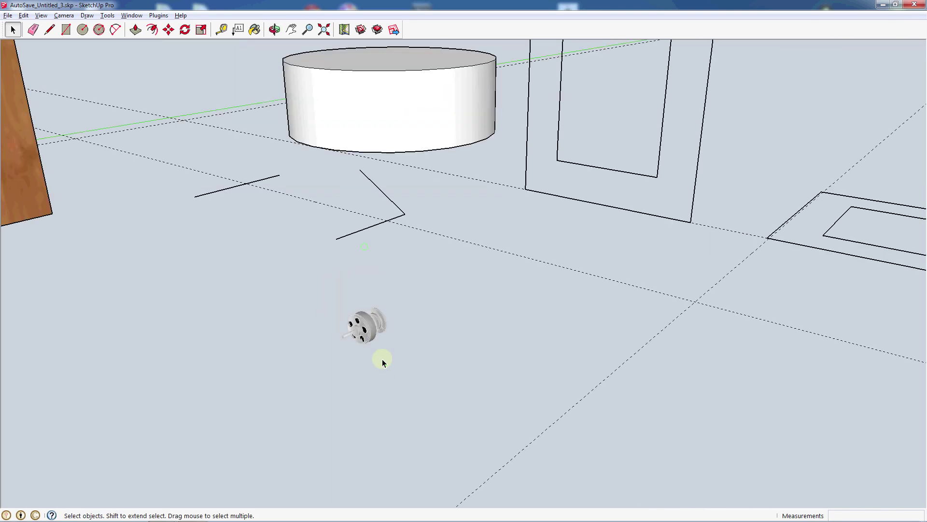
scroll(379, 354, down, 2)
scroll(380, 354, down, 3)
scroll(368, 353, up, 3)
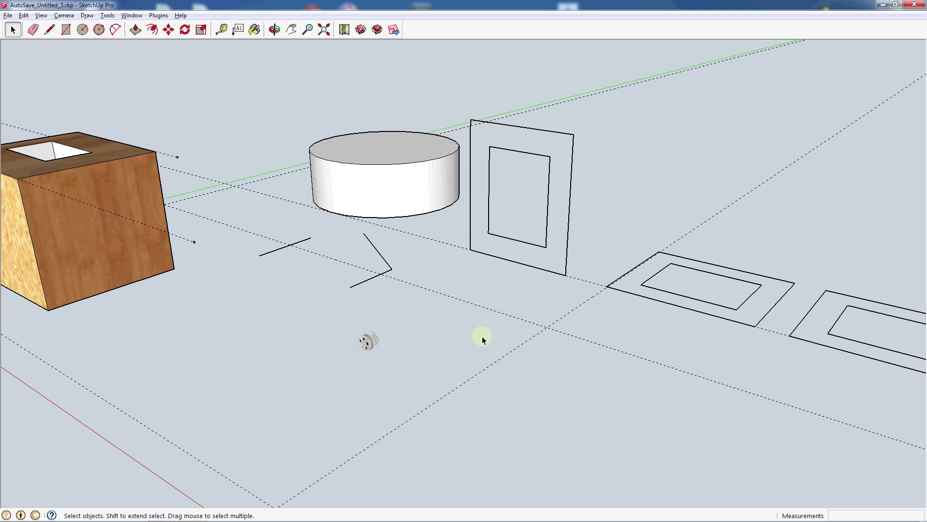
scroll(425, 276, down, 4)
middle_drag(369, 240, 419, 314)
scroll(425, 290, up, 3)
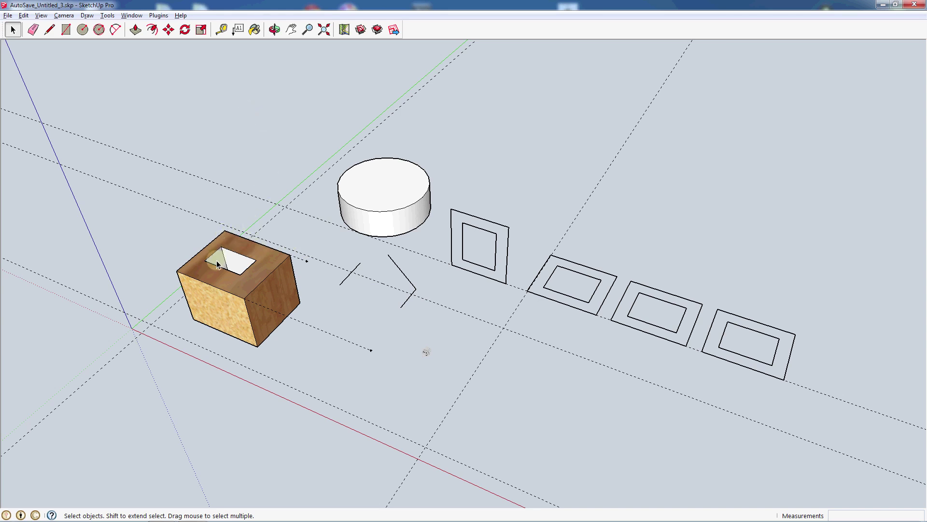
scroll(219, 207, down, 2)
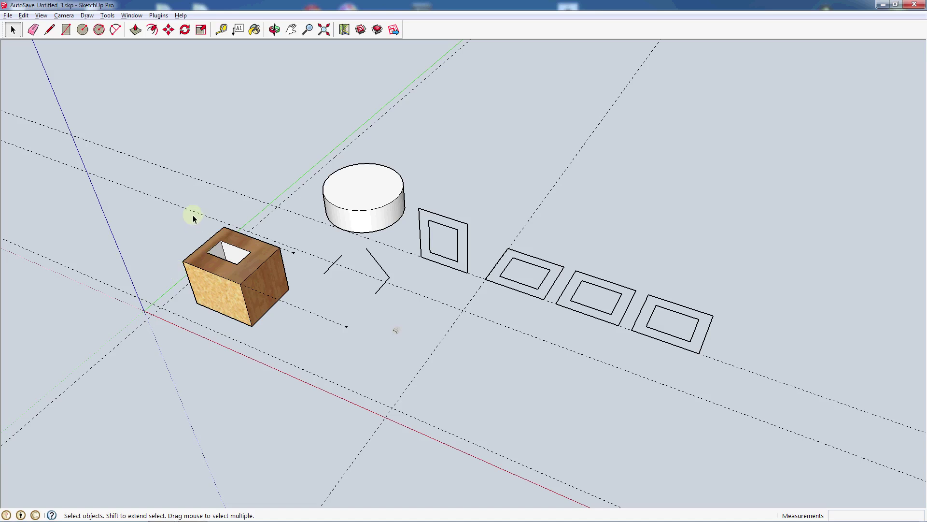
middle_drag(180, 182, 162, 161)
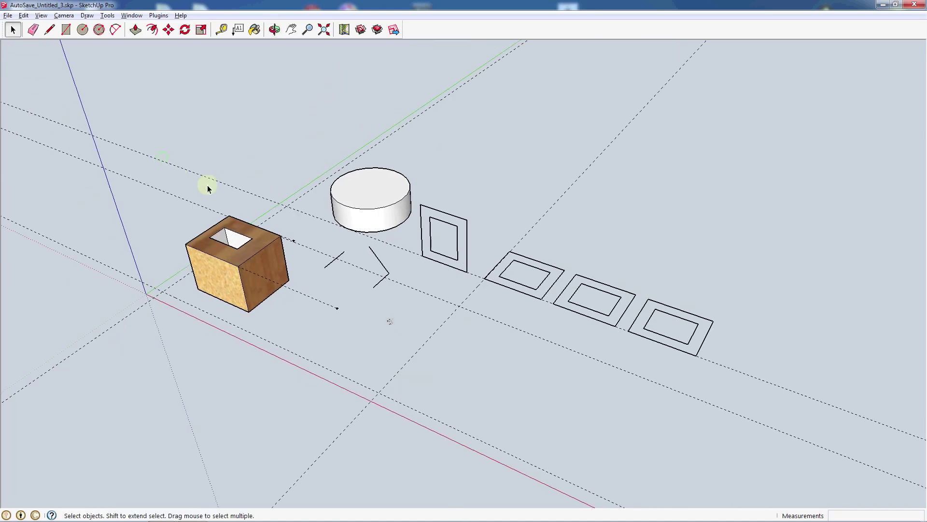
middle_drag(375, 288, 405, 335)
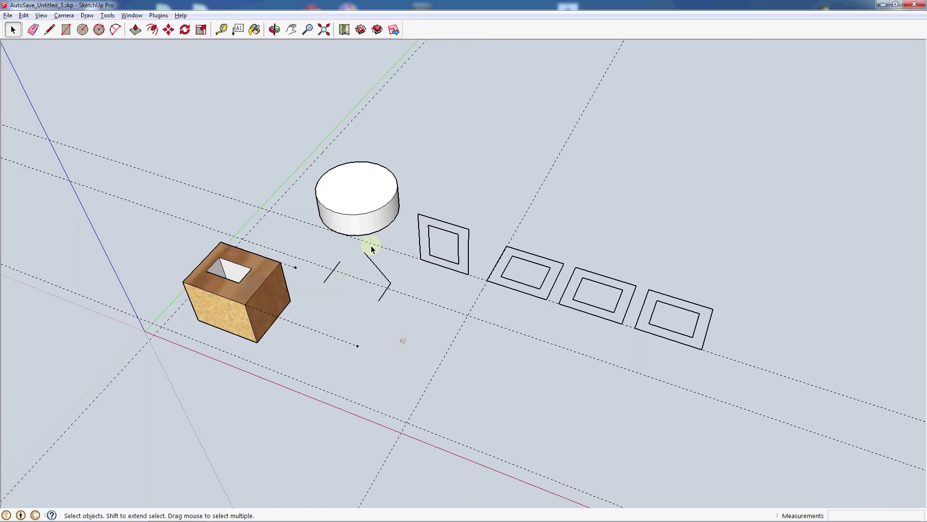